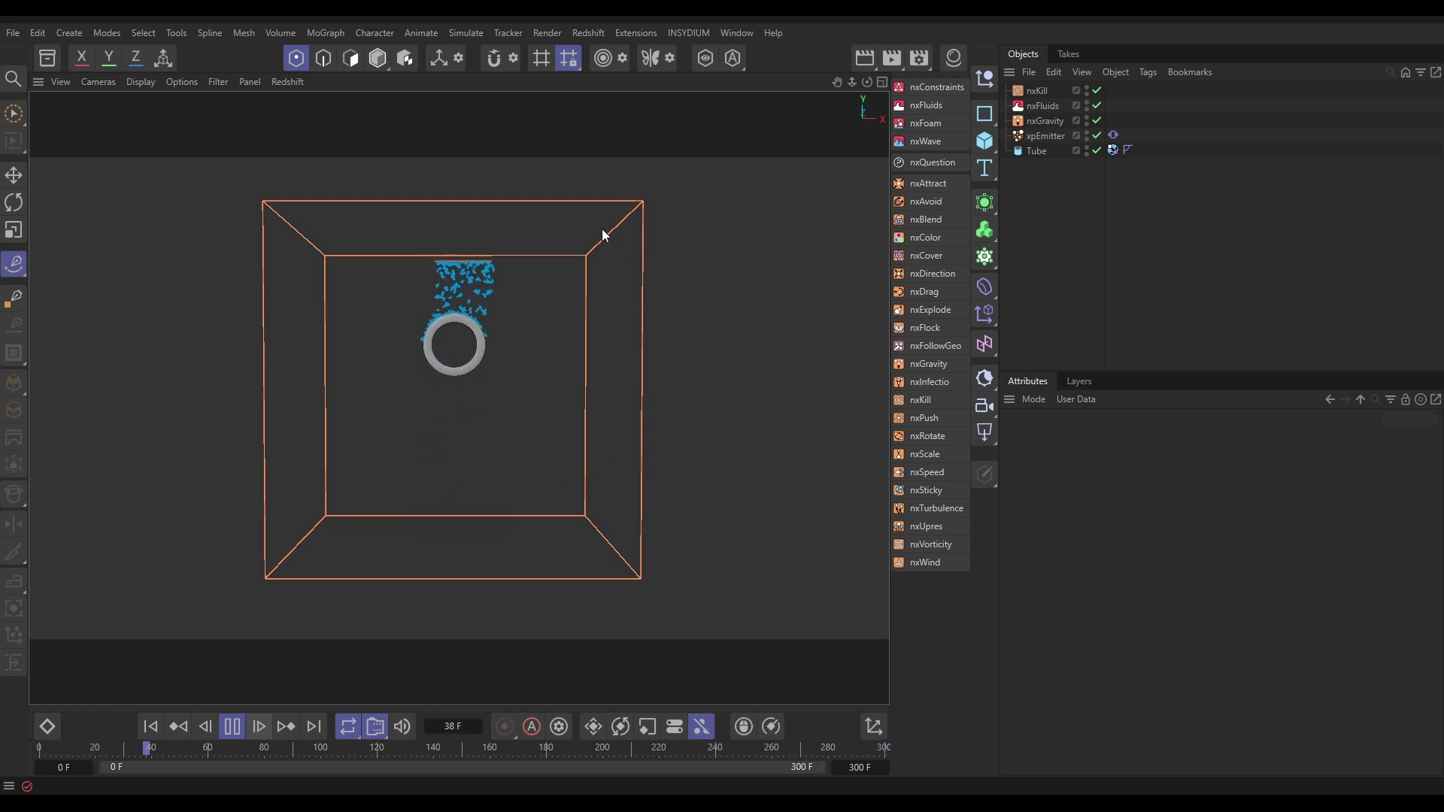
# Preview the particle stream falling onto the tube from a slightly orbited view and stop the playback
pyautogui.keyDown('alt'); pyautogui.moveTo(427, 338); pyautogui.dragTo(461, 435); pyautogui.keyUp('alt')
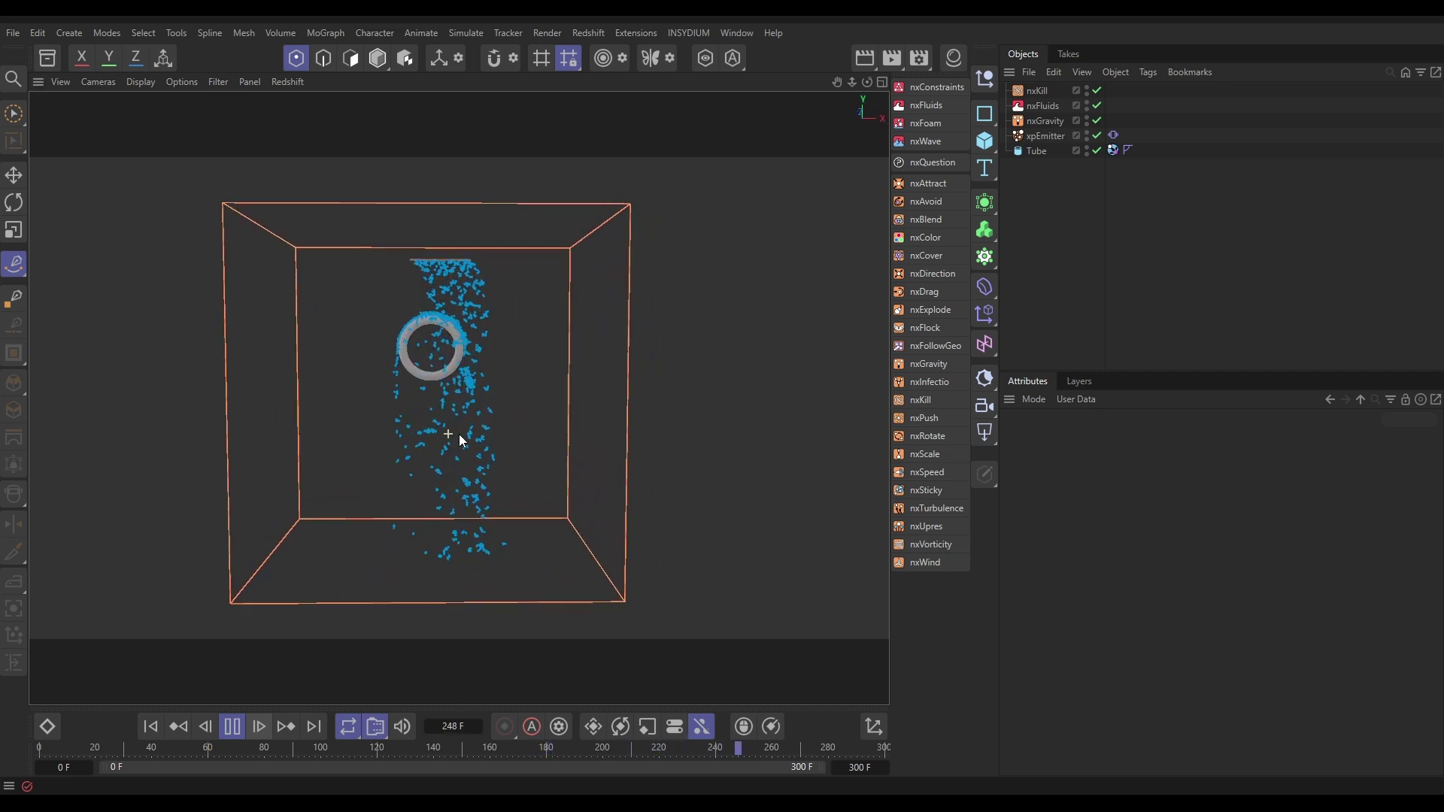
pyautogui.click(232, 727)
pyautogui.click(232, 730)
pyautogui.press('space')
# Review the nxGravity and nxFluids modifier settings and replay the fluid simulation from the first frame
pyautogui.click(1036, 120)
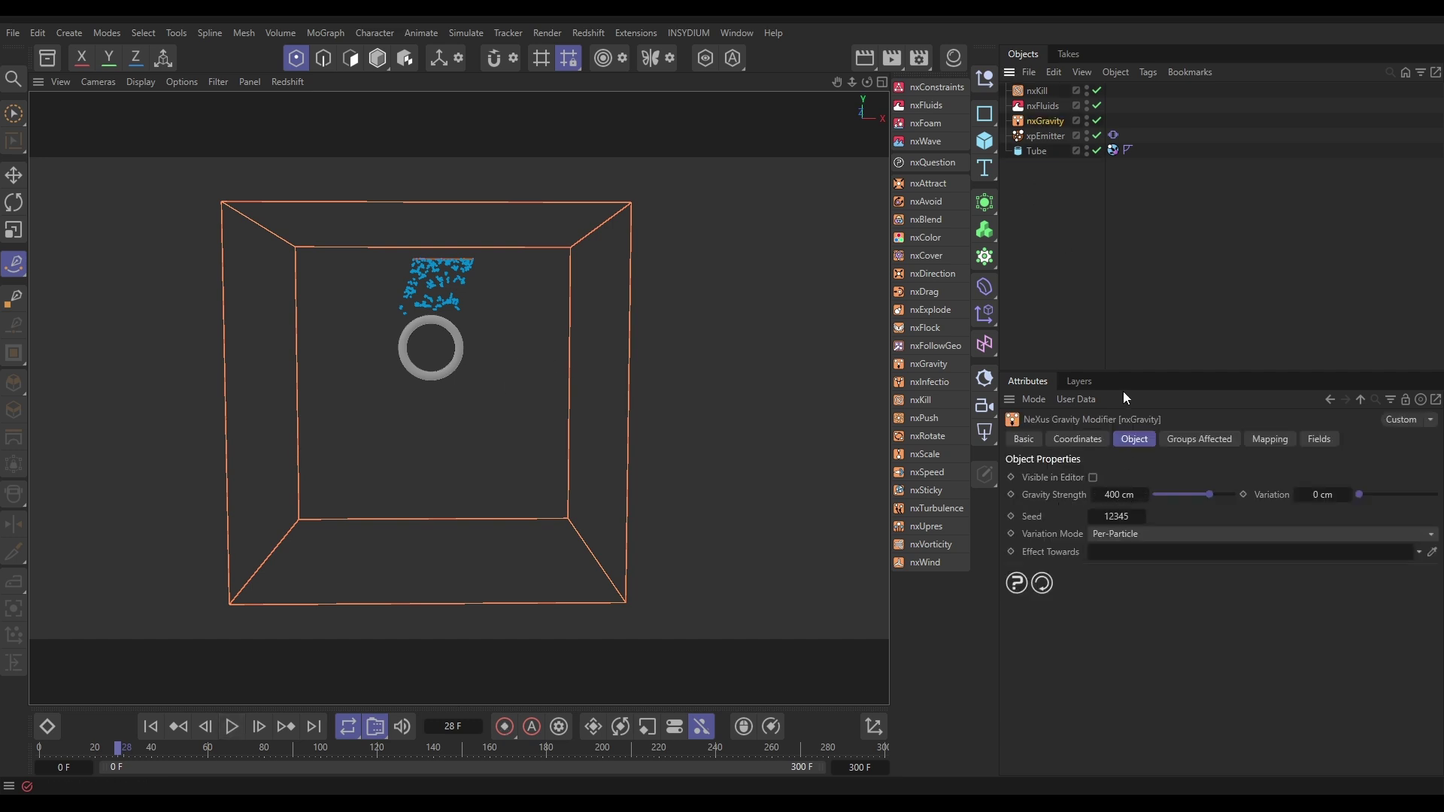
pyautogui.click(1043, 108)
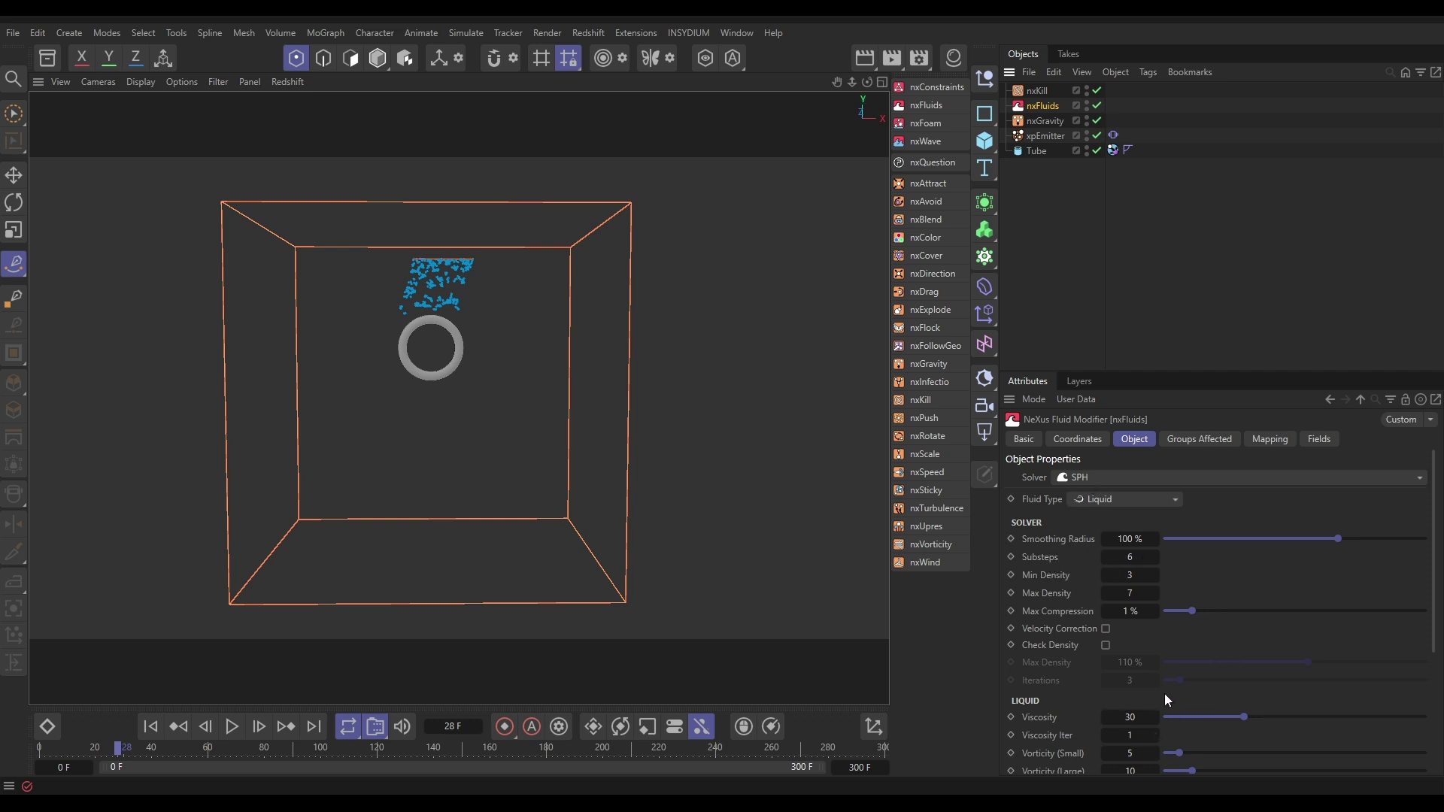
pyautogui.click(153, 726)
pyautogui.click(232, 727)
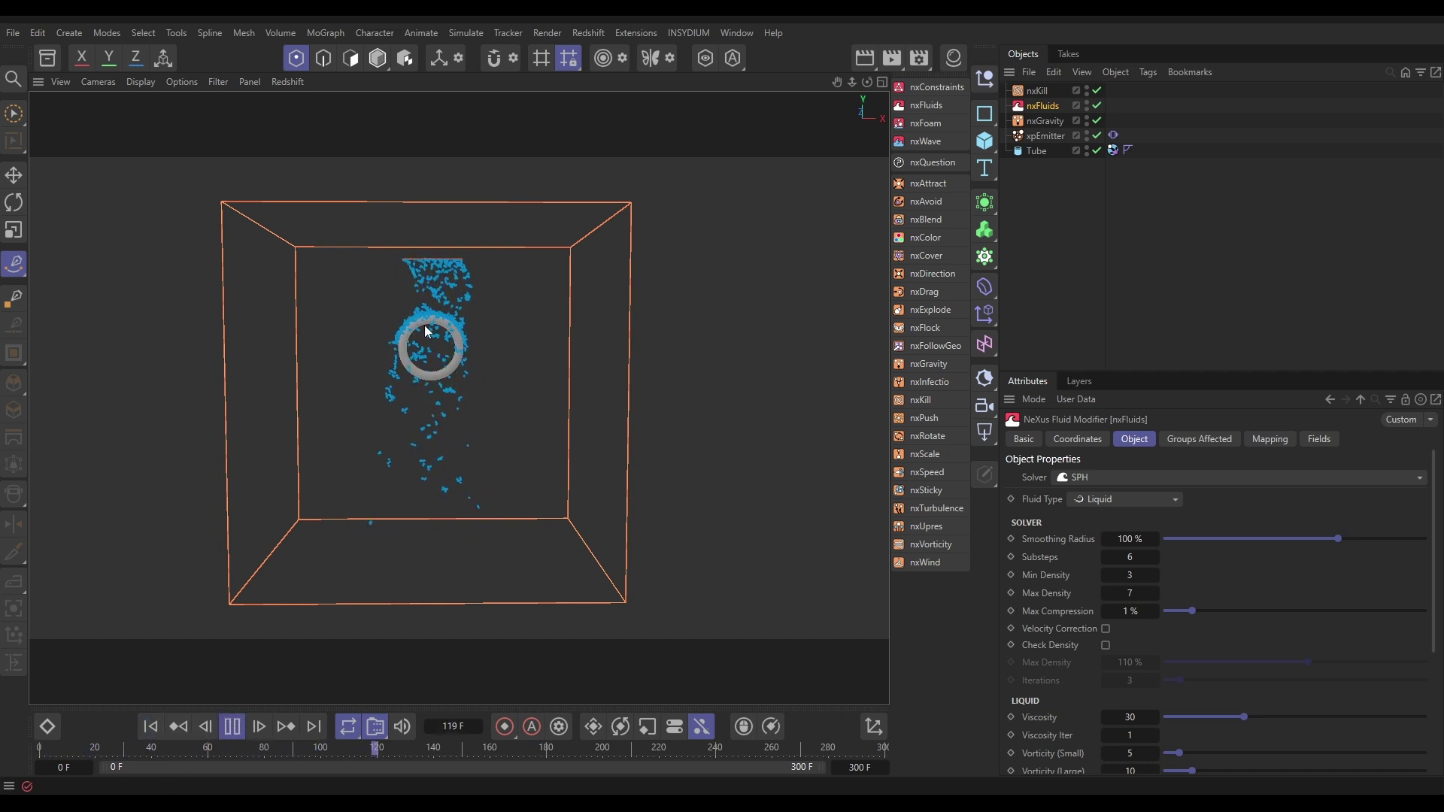
pyautogui.scroll(4, 456, 320)
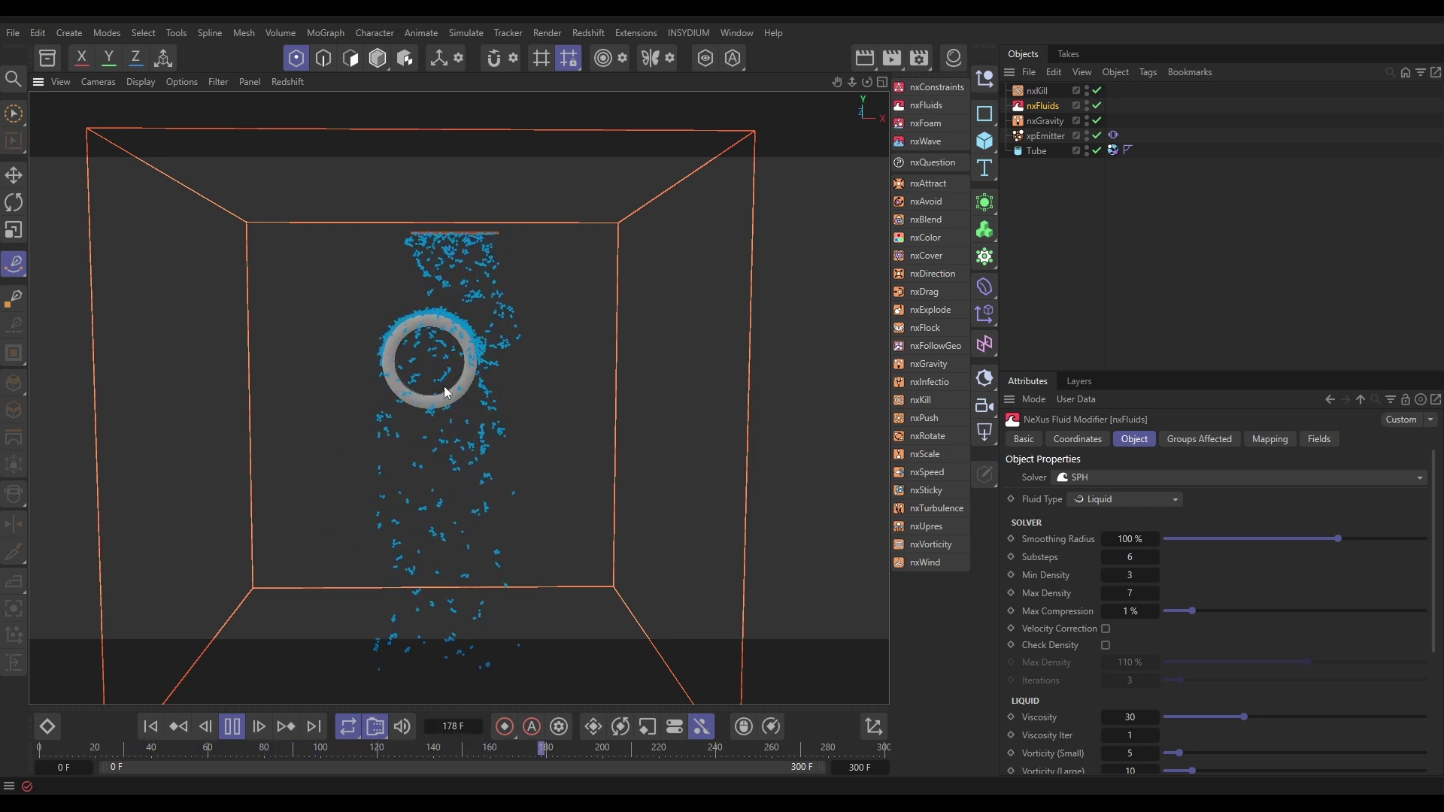
pyautogui.click(242, 727)
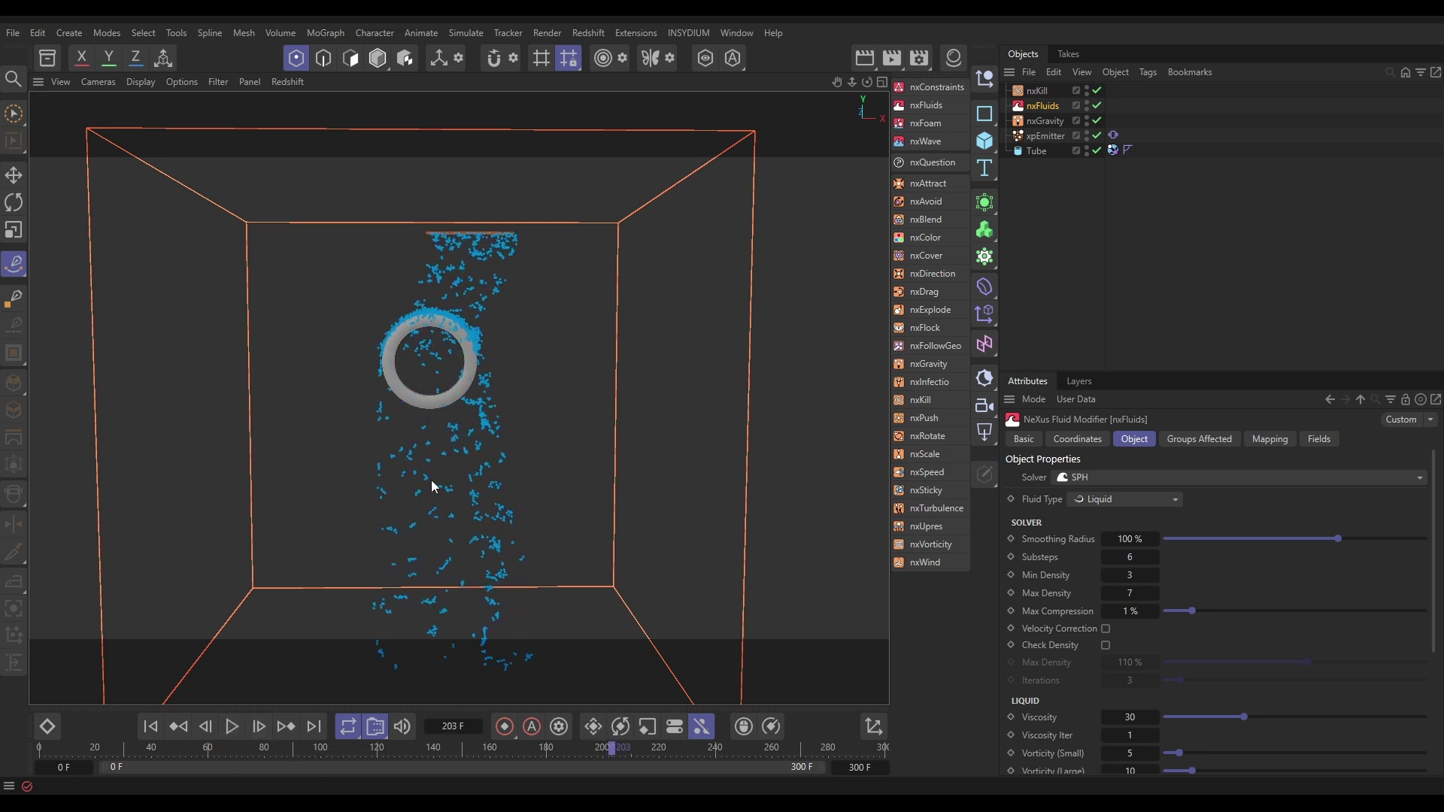
# Add an nxConstraints object with a Connection Birth constraint and set its radius to 20 cm
pyautogui.click(935, 87)
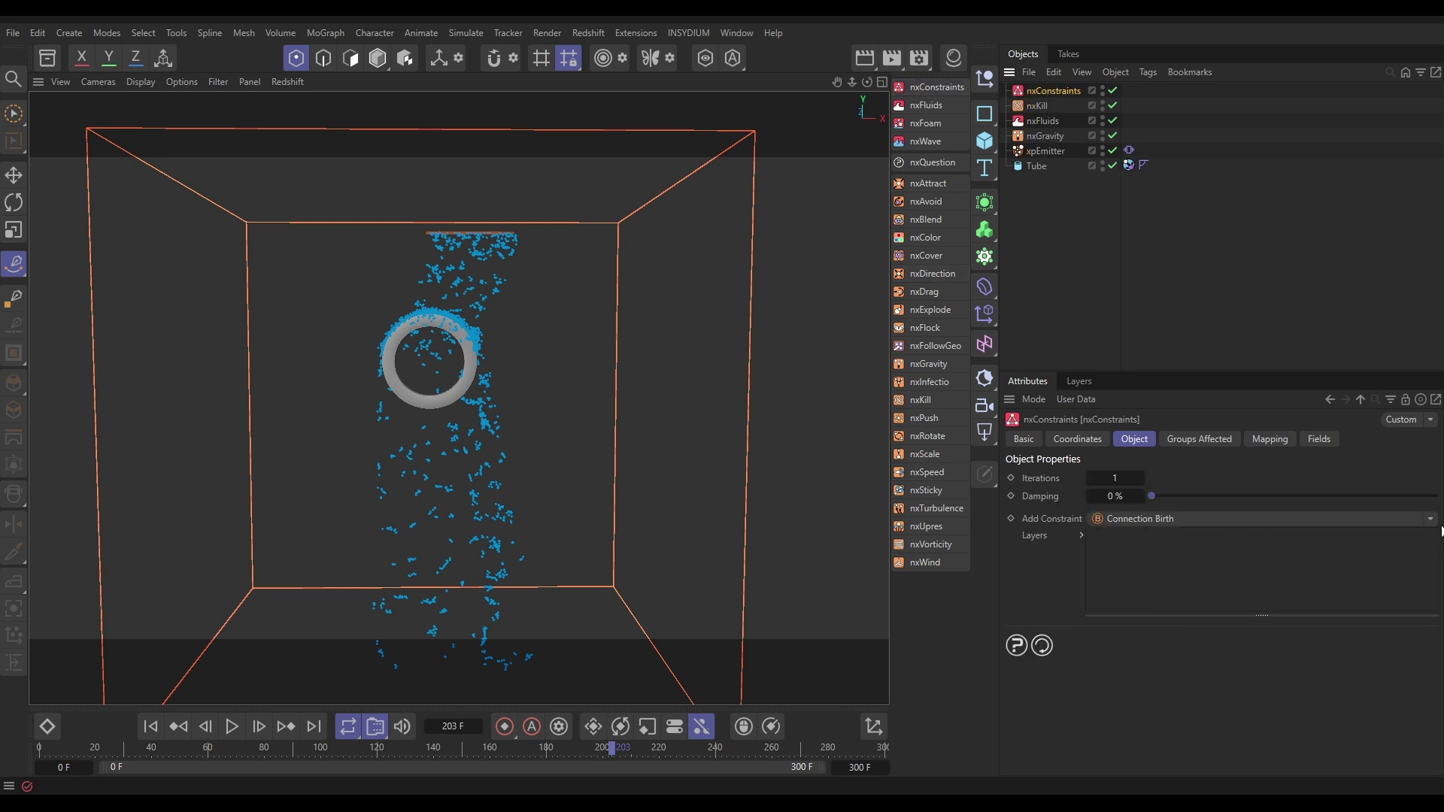
pyautogui.click(1432, 521)
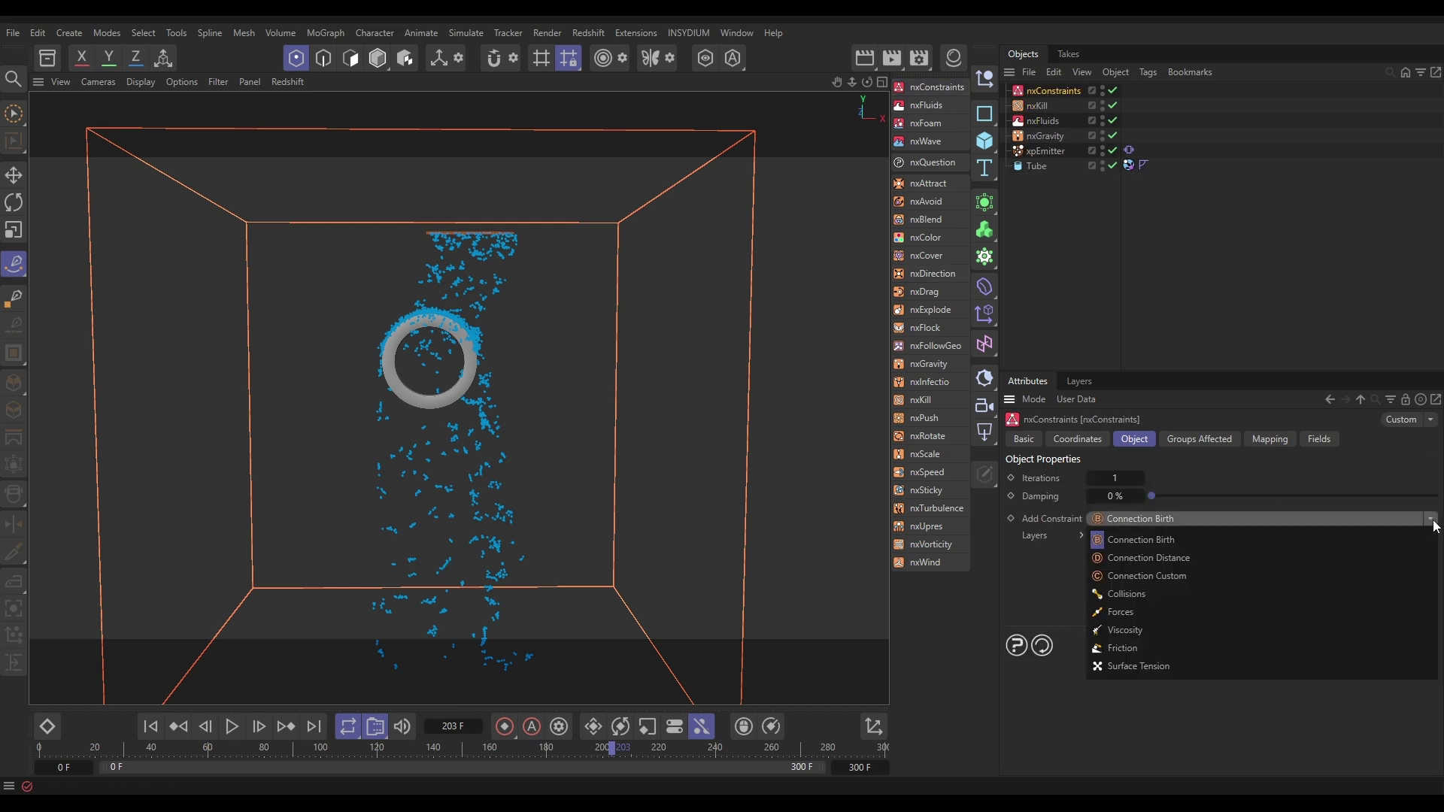
pyautogui.click(1163, 540)
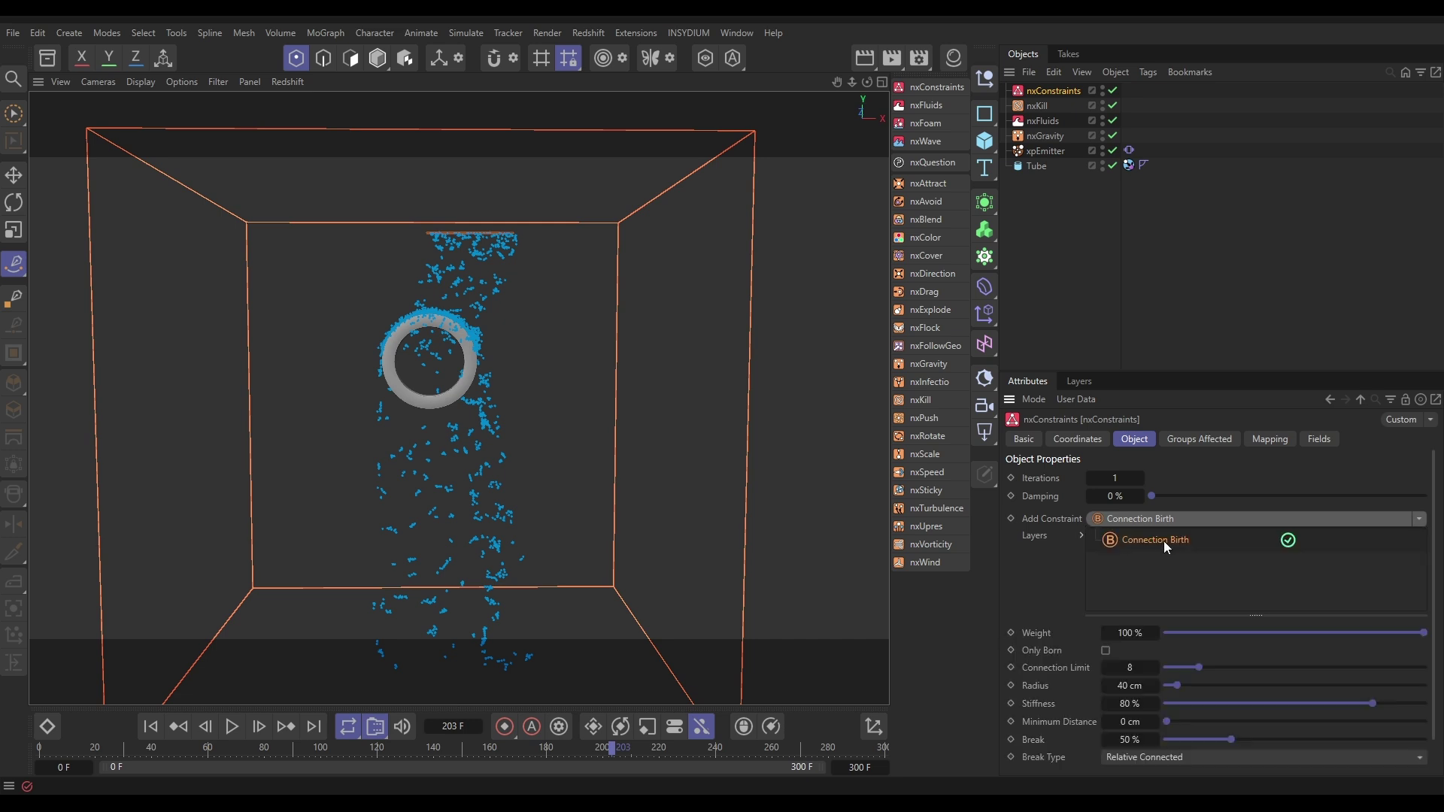
pyautogui.click(1123, 688)
pyautogui.write('20')
pyautogui.press('Return')
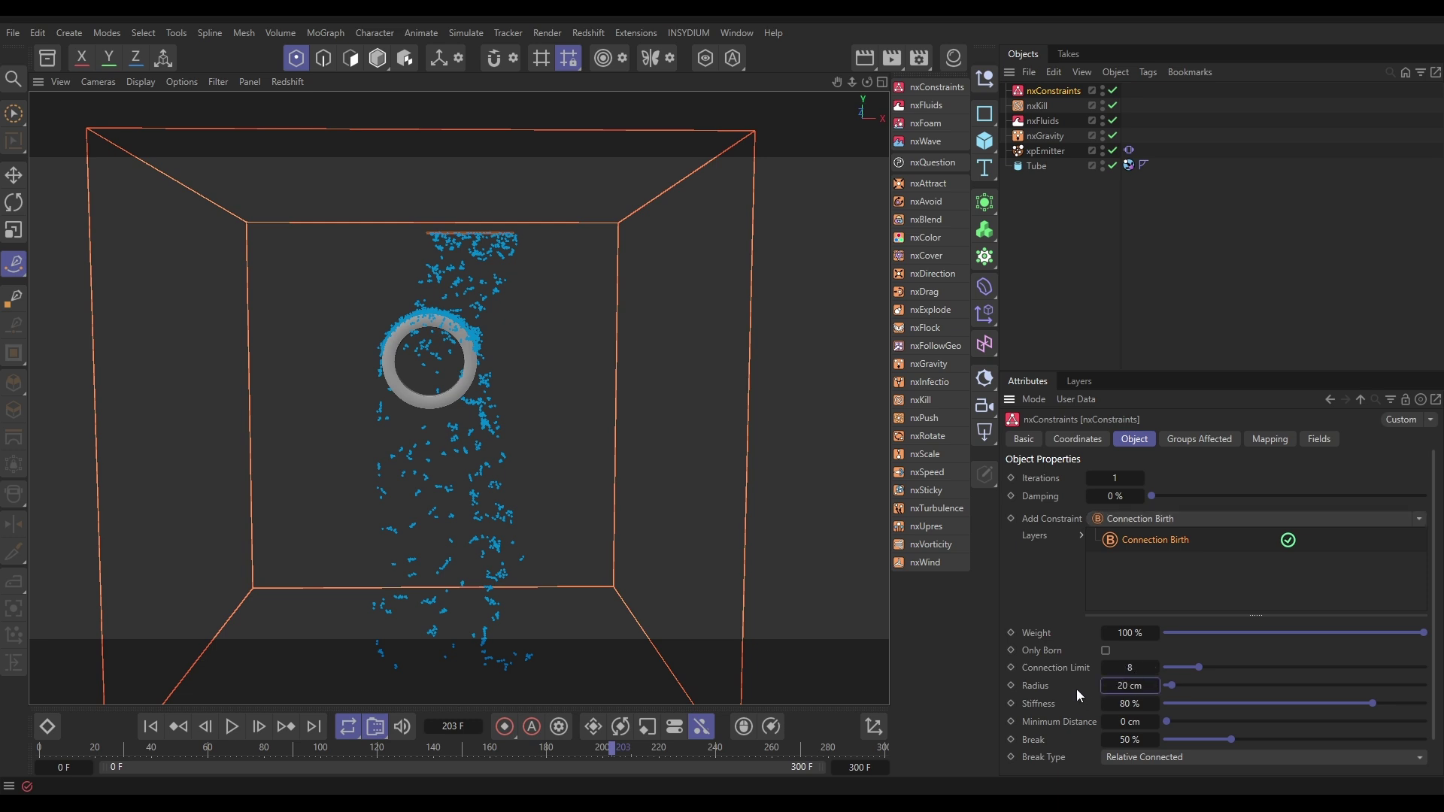
# Play the simulation from the first frame to check how the birth connections affect the particles
pyautogui.click(151, 726)
pyautogui.click(232, 726)
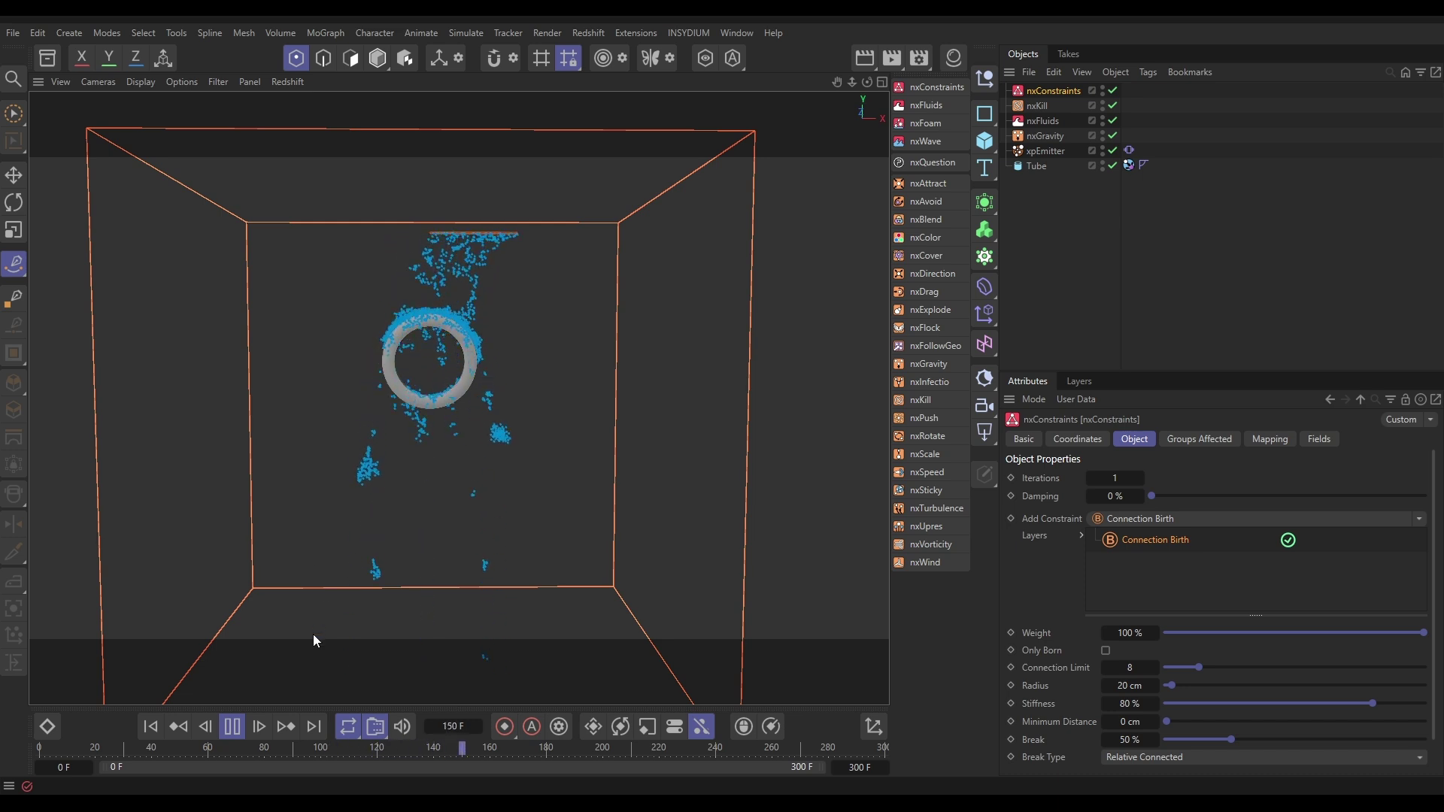
pyautogui.click(233, 726)
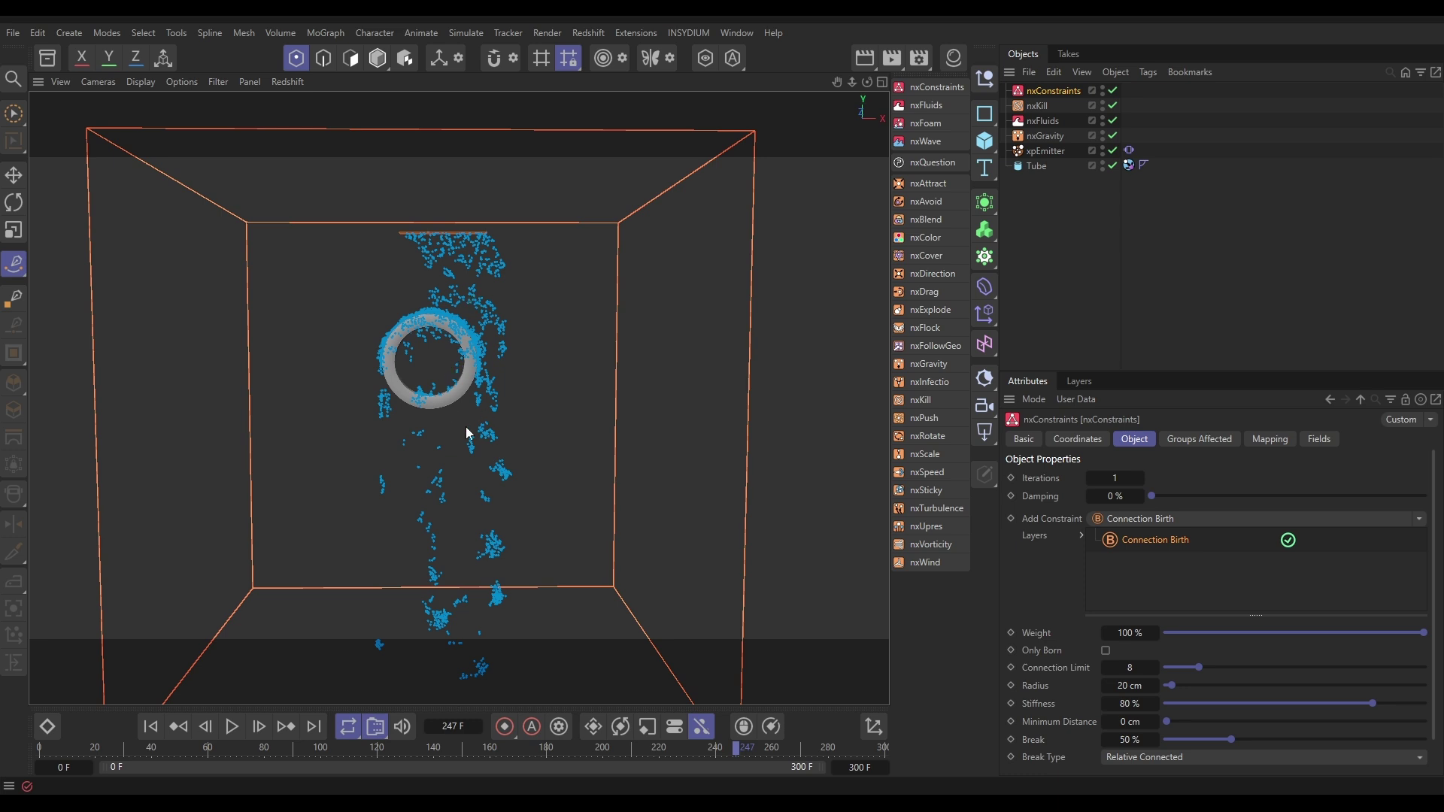
# Enable Display Constraints on xpEmitter and replay the simulation from the start to view the connections
pyautogui.click(1045, 152)
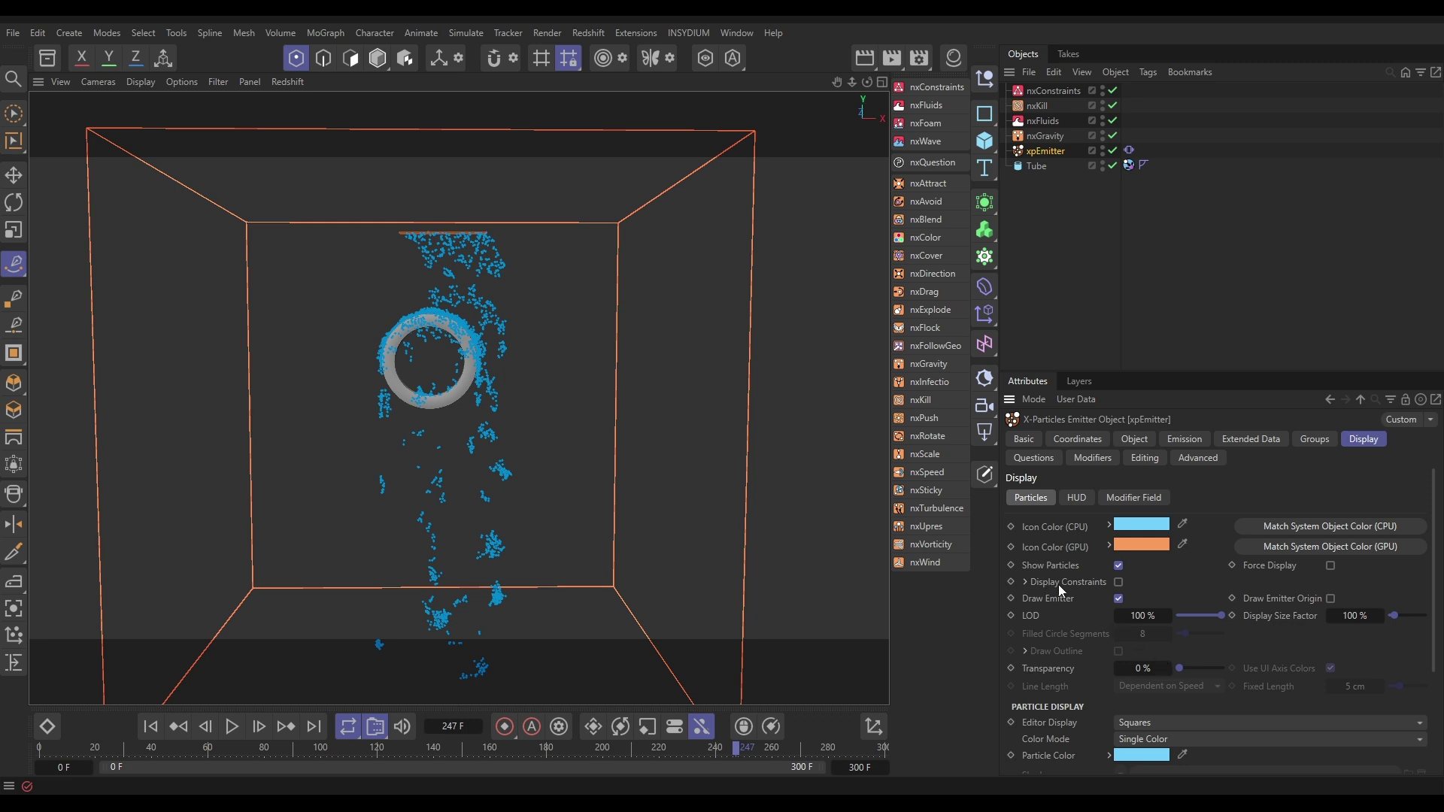
pyautogui.click(1119, 582)
pyautogui.click(150, 726)
pyautogui.click(231, 726)
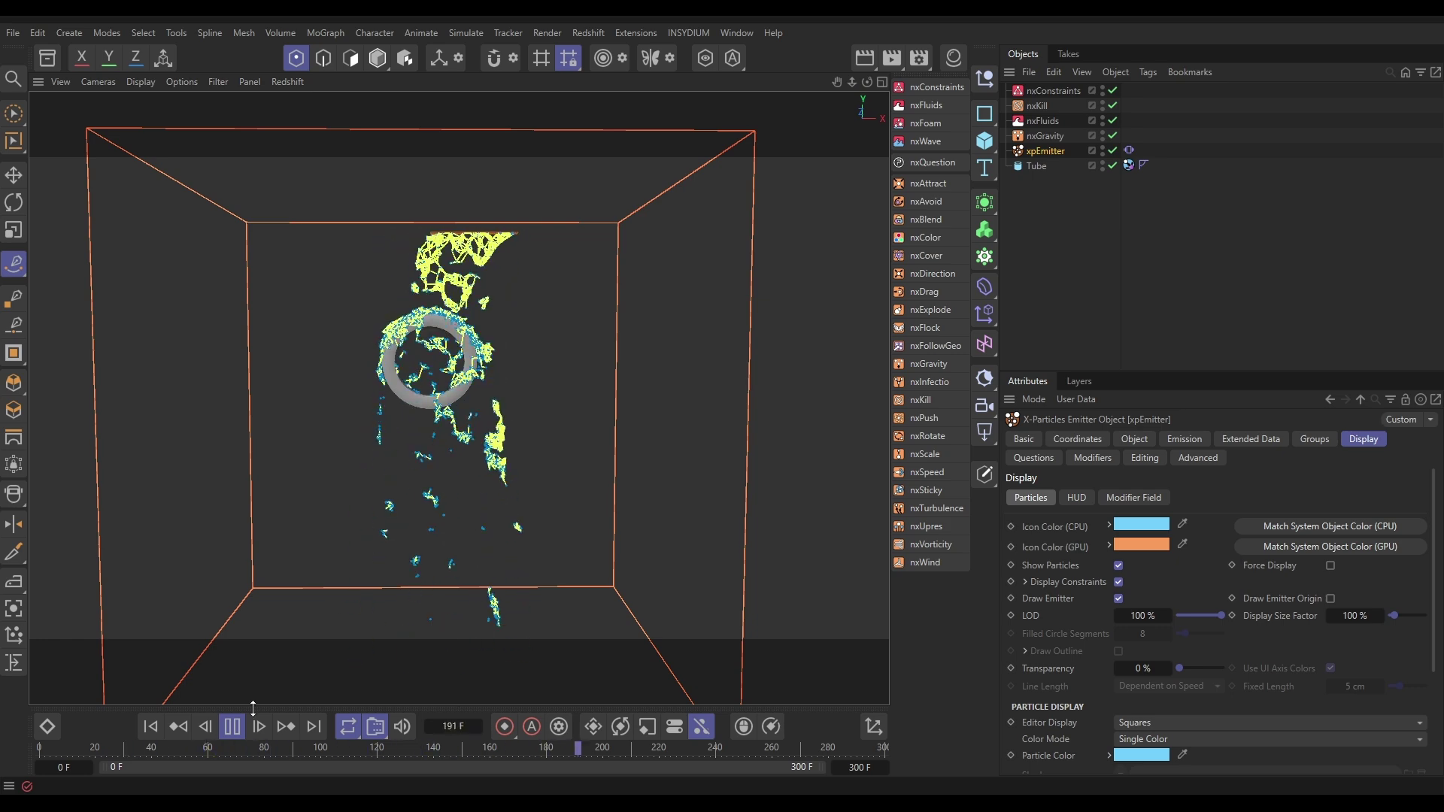
pyautogui.click(232, 727)
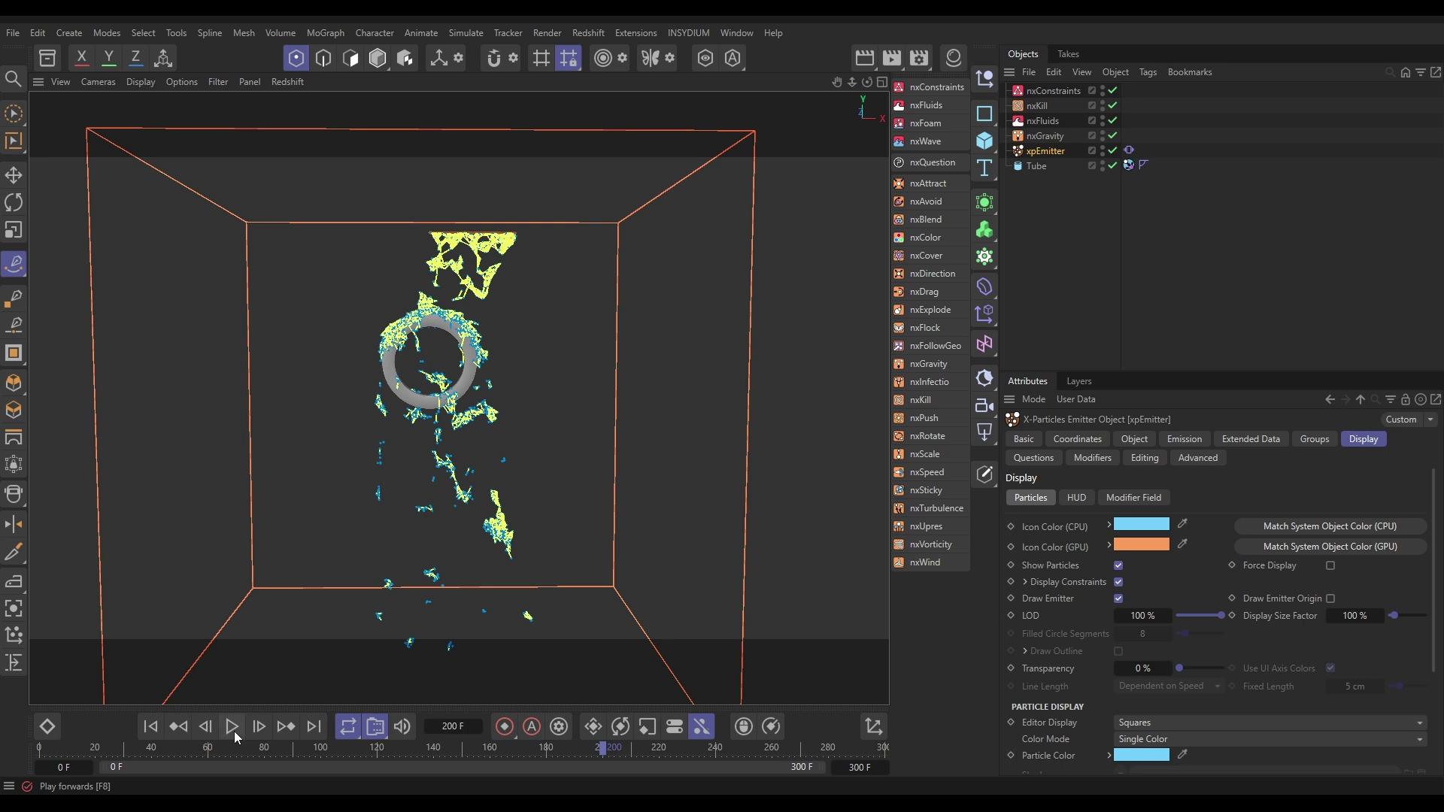
# Set the Connection Birth constraint's Break to 500 % and its Stiffness to 42 %
pyautogui.click(1052, 91)
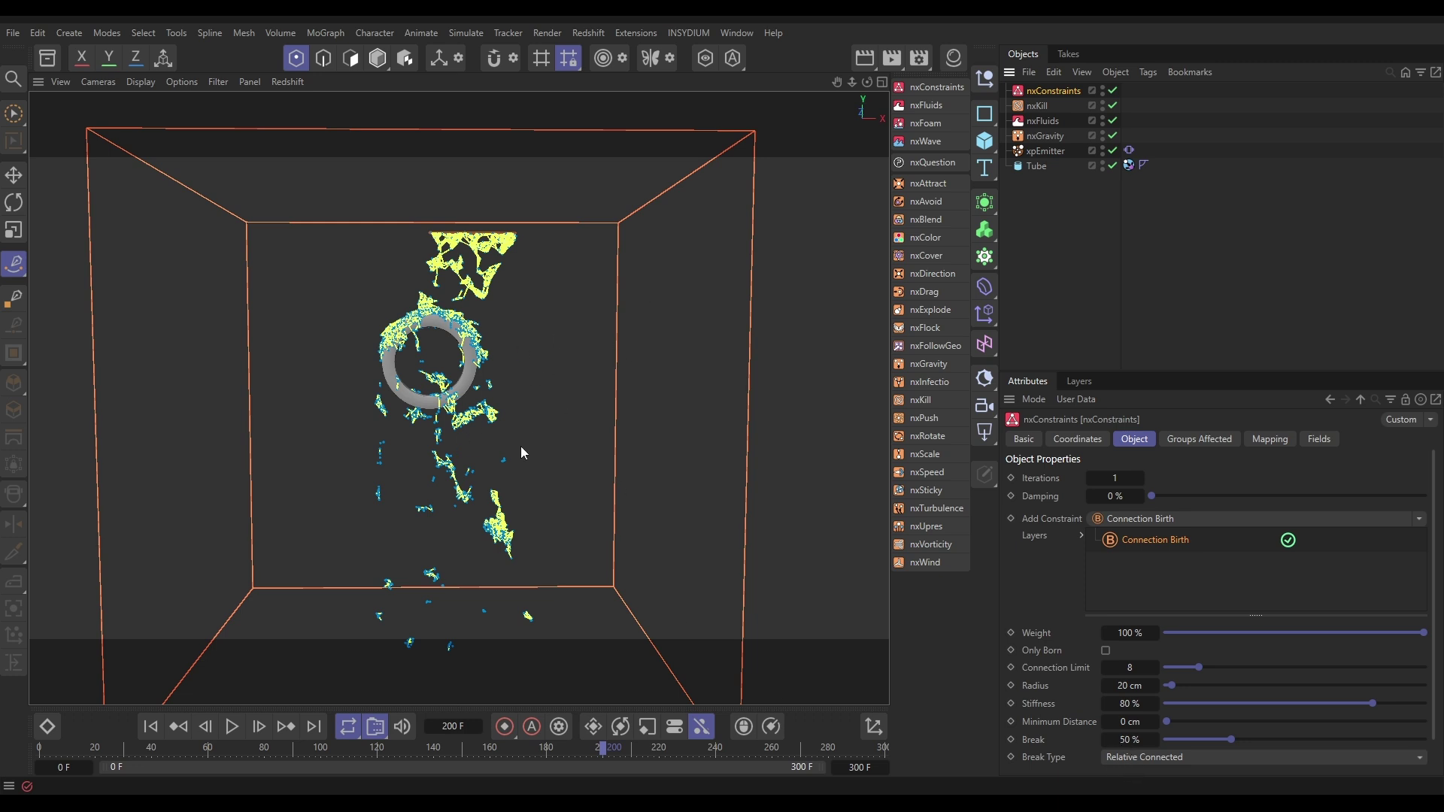
pyautogui.doubleClick(1128, 740)
pyautogui.write('500')
pyautogui.press('Return')
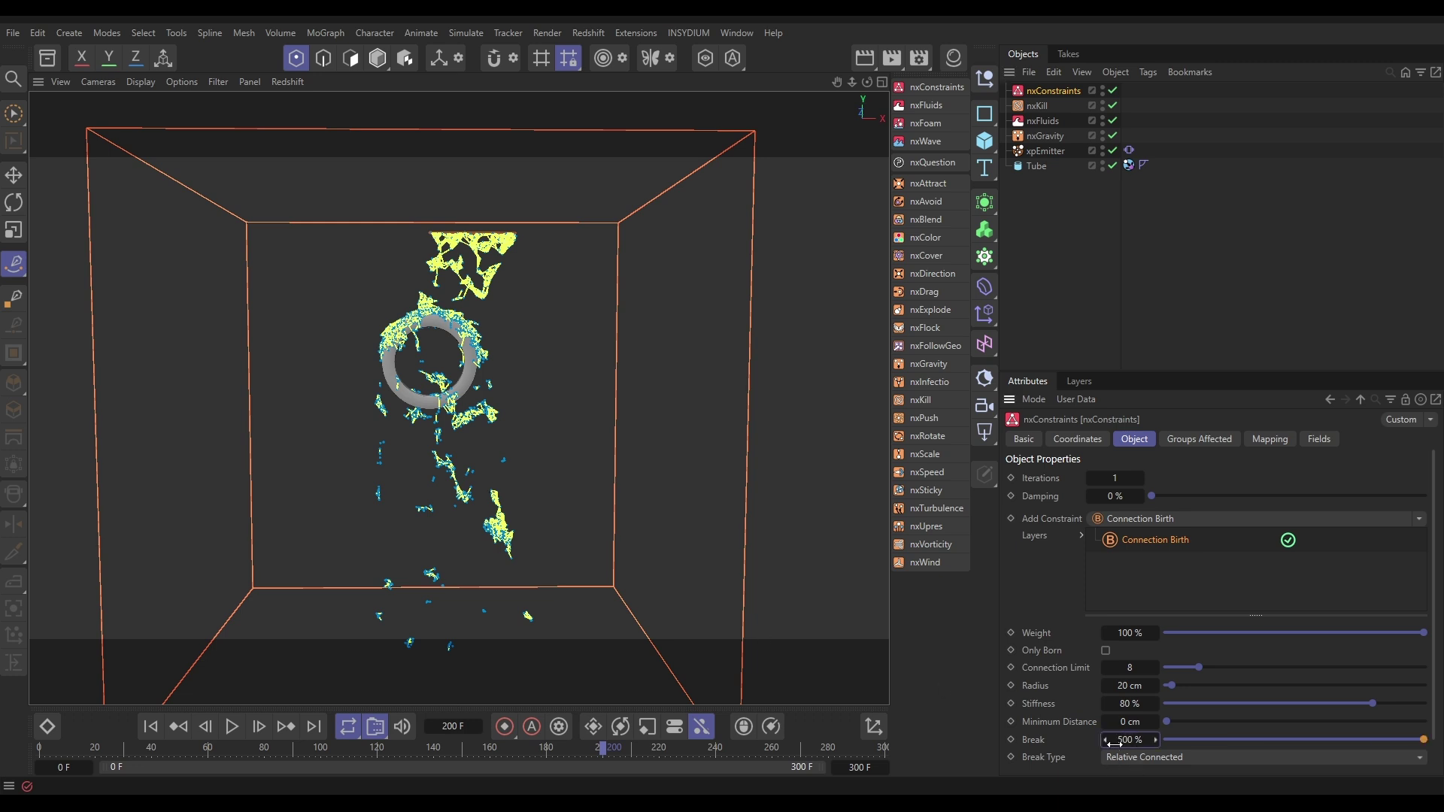
pyautogui.moveTo(1352, 708); pyautogui.dragTo(1330, 706)
# Replay the simulation from the first frame to check the stretchier, less breakable connections
pyautogui.click(151, 726)
pyautogui.click(232, 727)
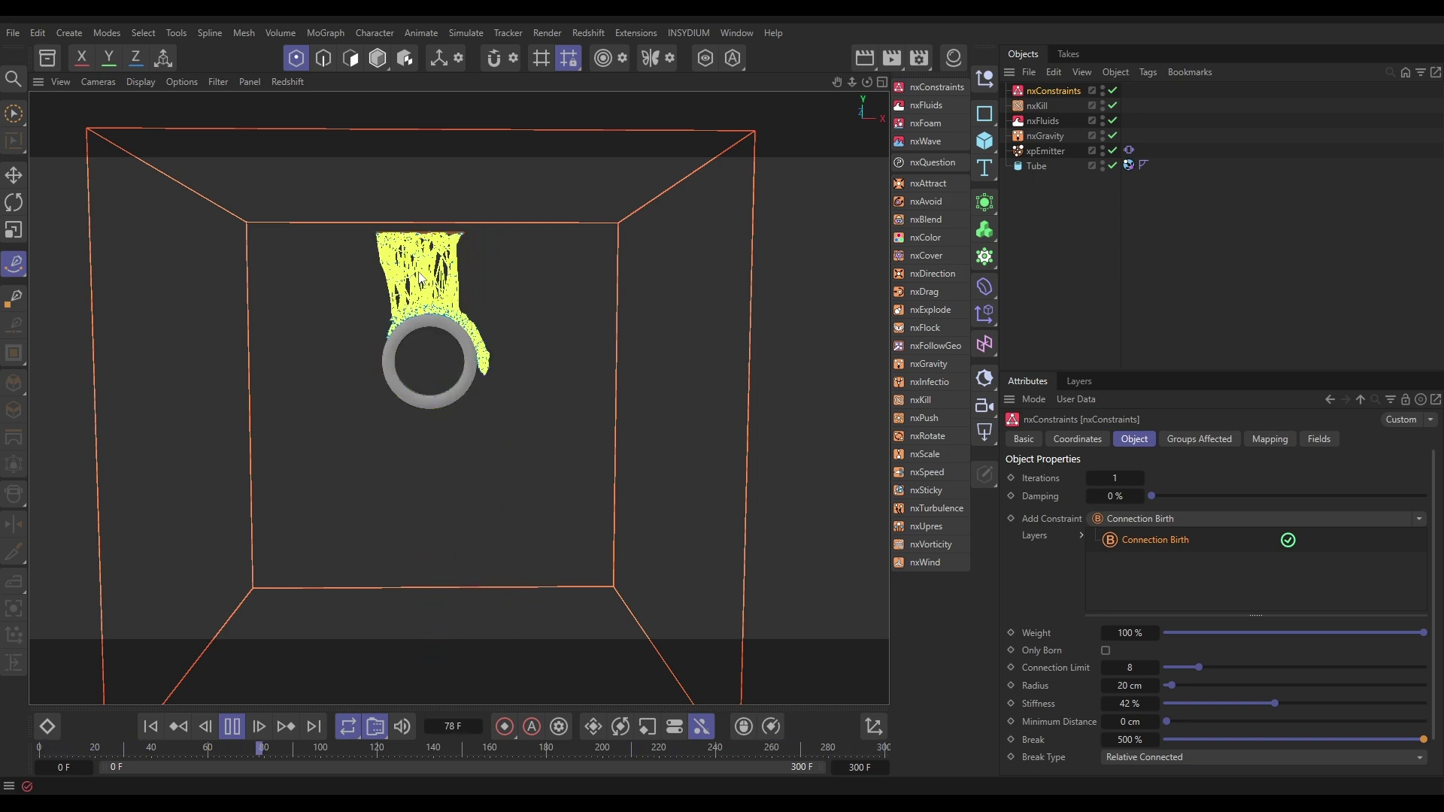
pyautogui.click(232, 729)
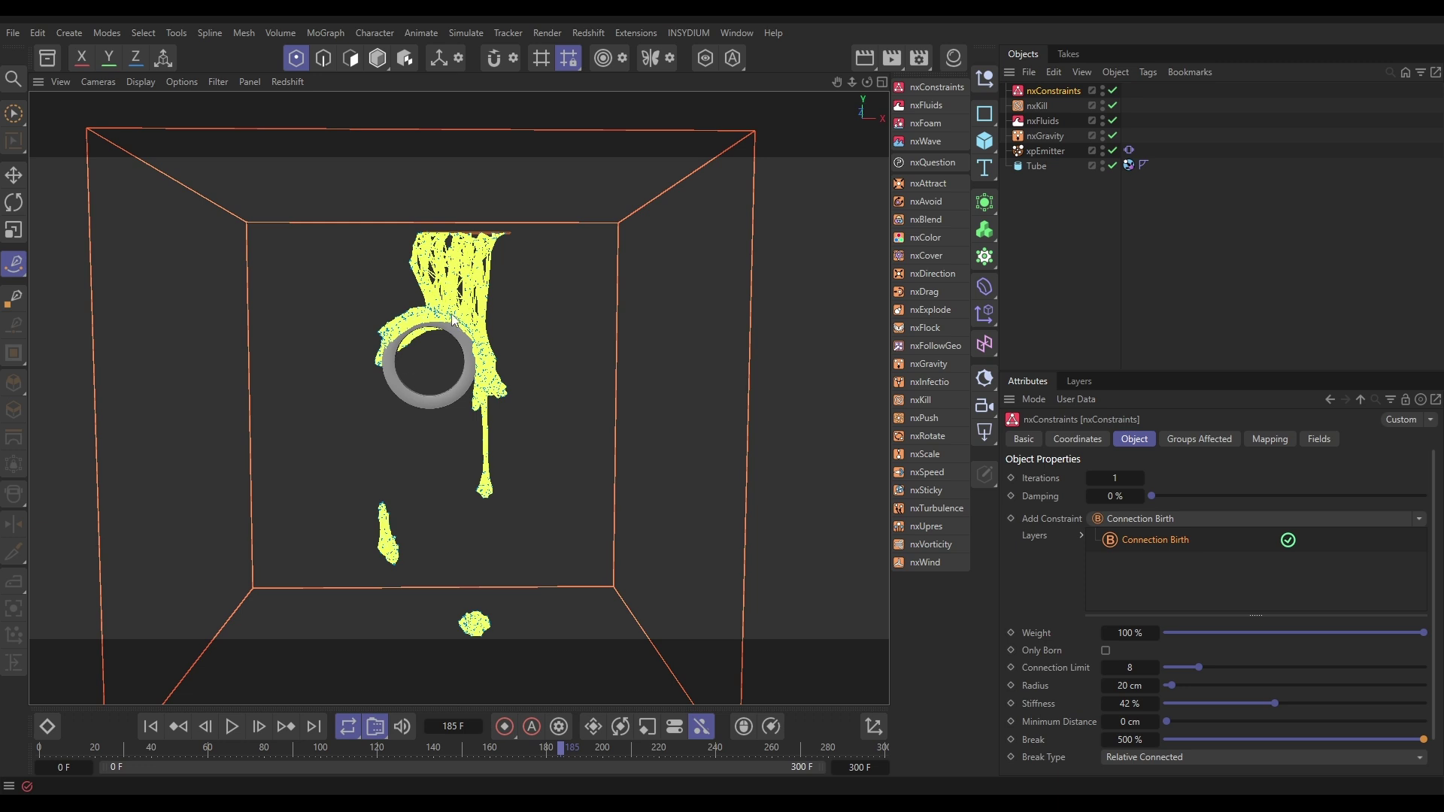
# Hide xpEmitter in the viewport and add an X-Particles xpTrail generator to the scene
pyautogui.click(1103, 148)
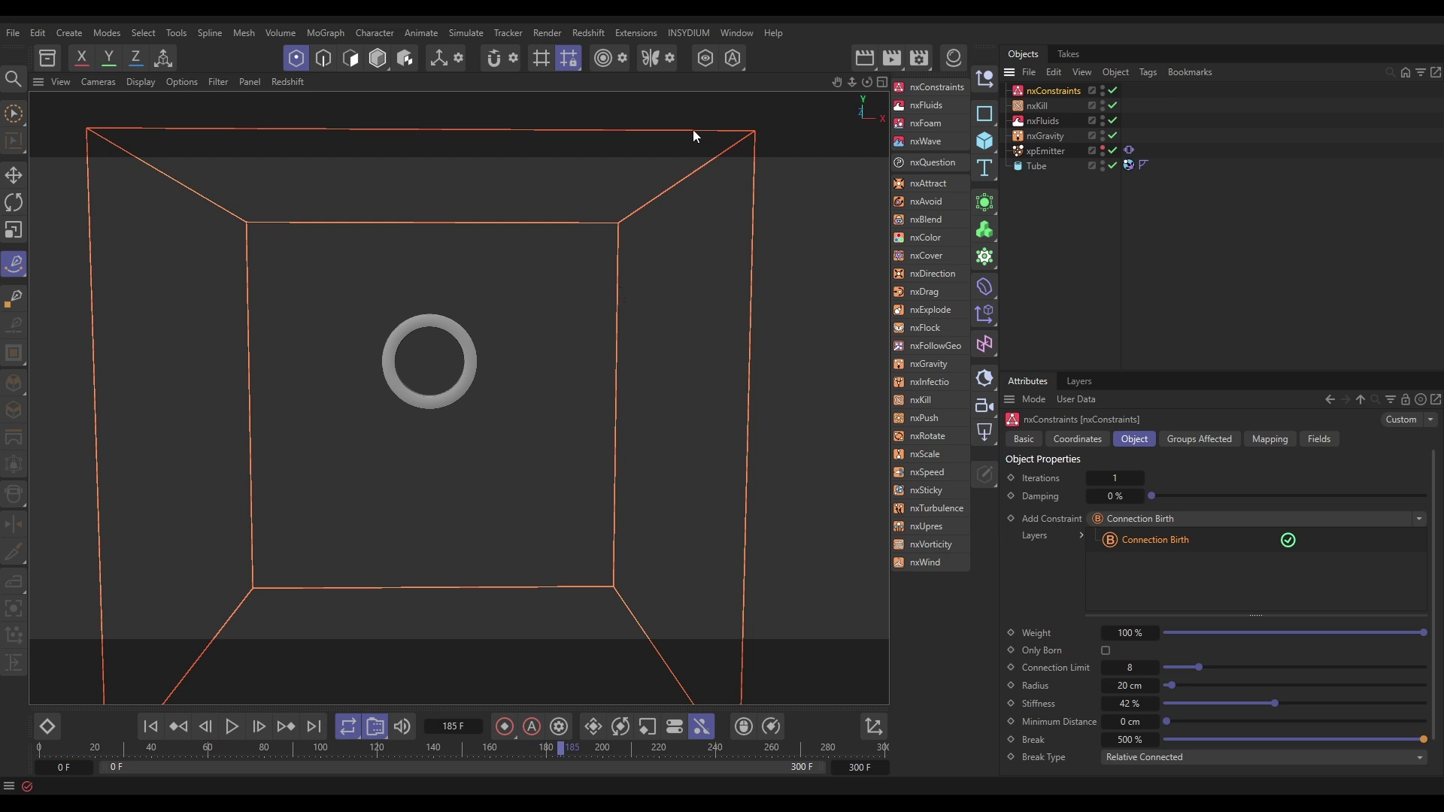
pyautogui.click(679, 32)
pyautogui.moveTo(699, 87)
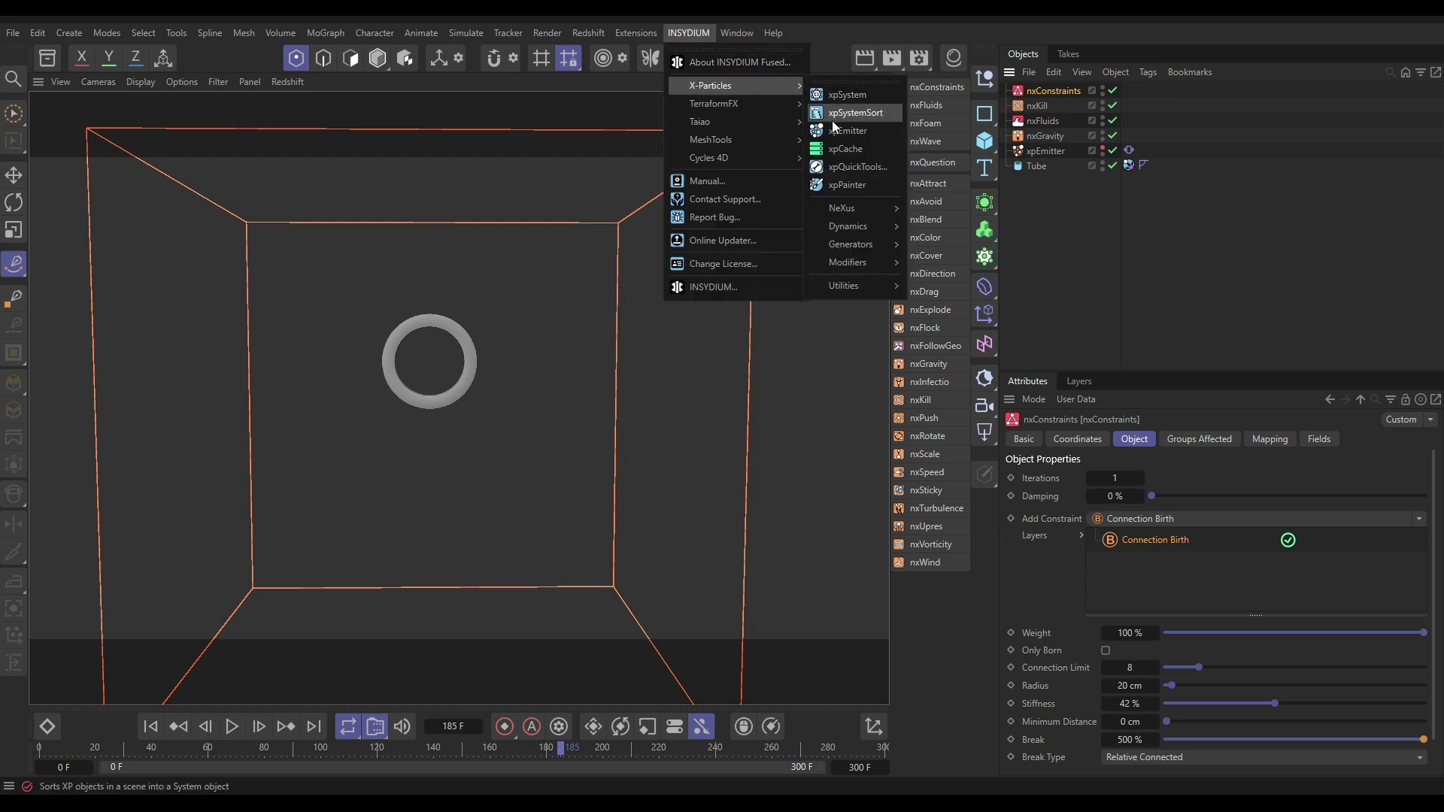
pyautogui.moveTo(853, 228)
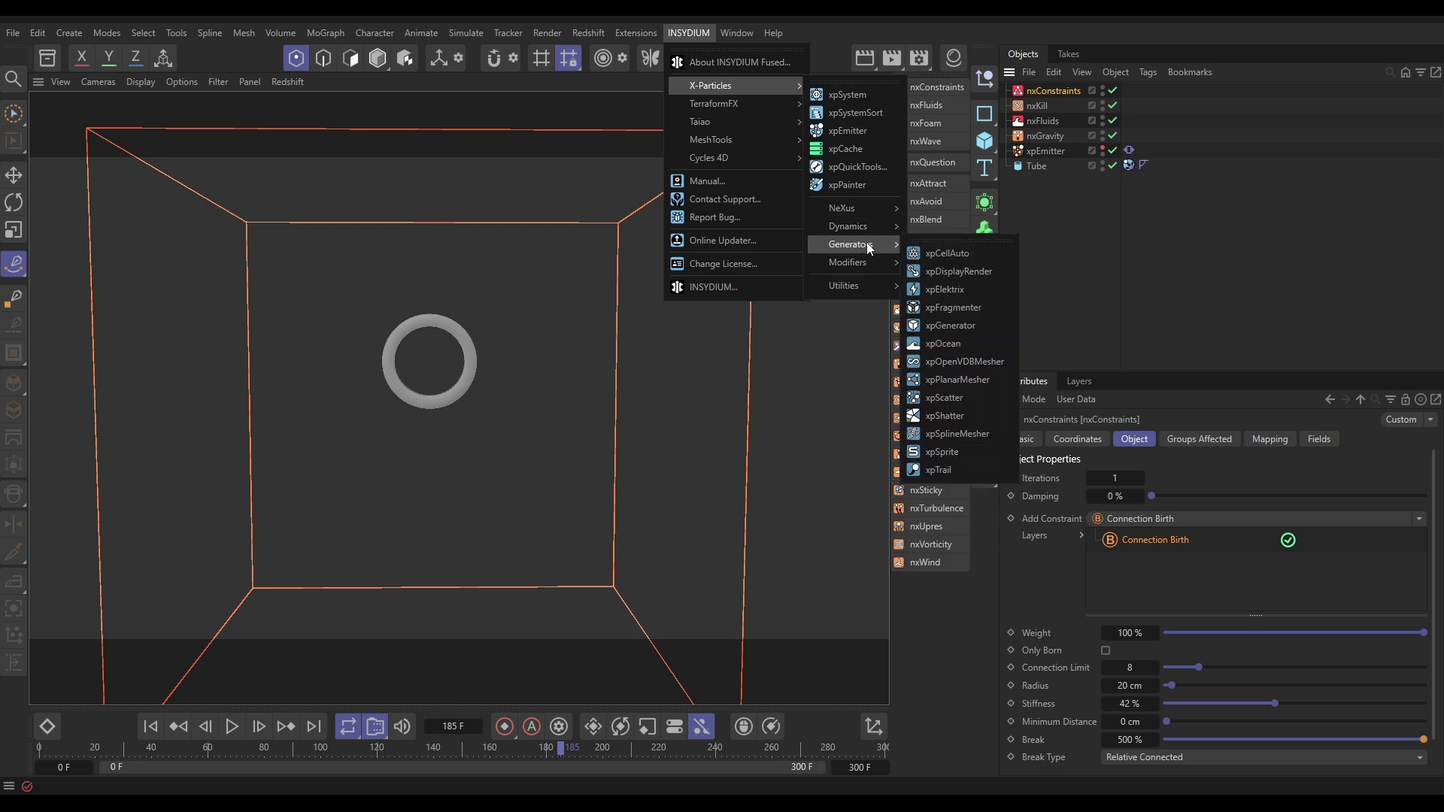
pyautogui.click(949, 473)
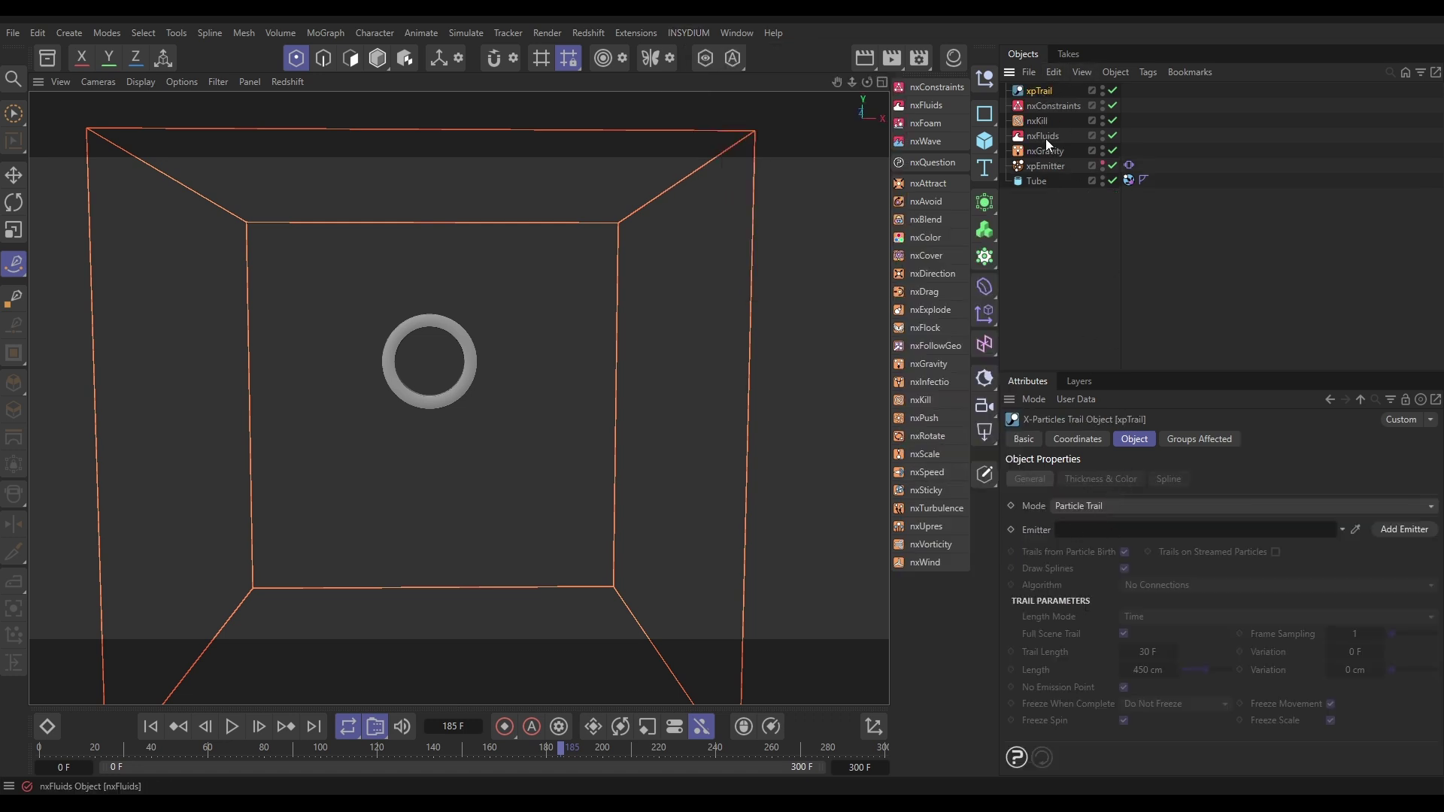
# Link xpEmitter to the xpTrail object, set its algorithm to Constraints and enable the Birth constraint
pyautogui.moveTo(1113, 427); pyautogui.dragTo(1116, 531)
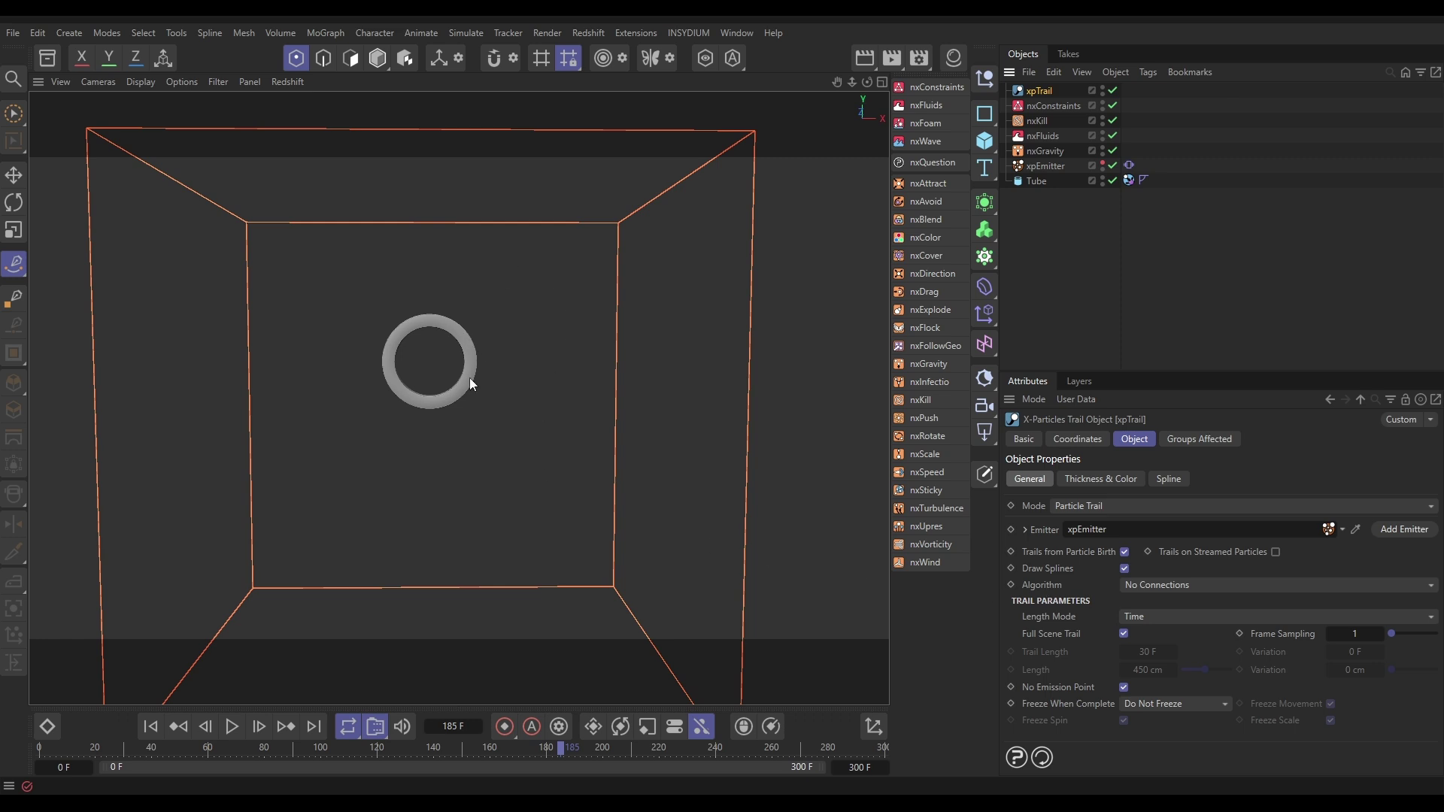
pyautogui.click(1136, 589)
pyautogui.click(1154, 546)
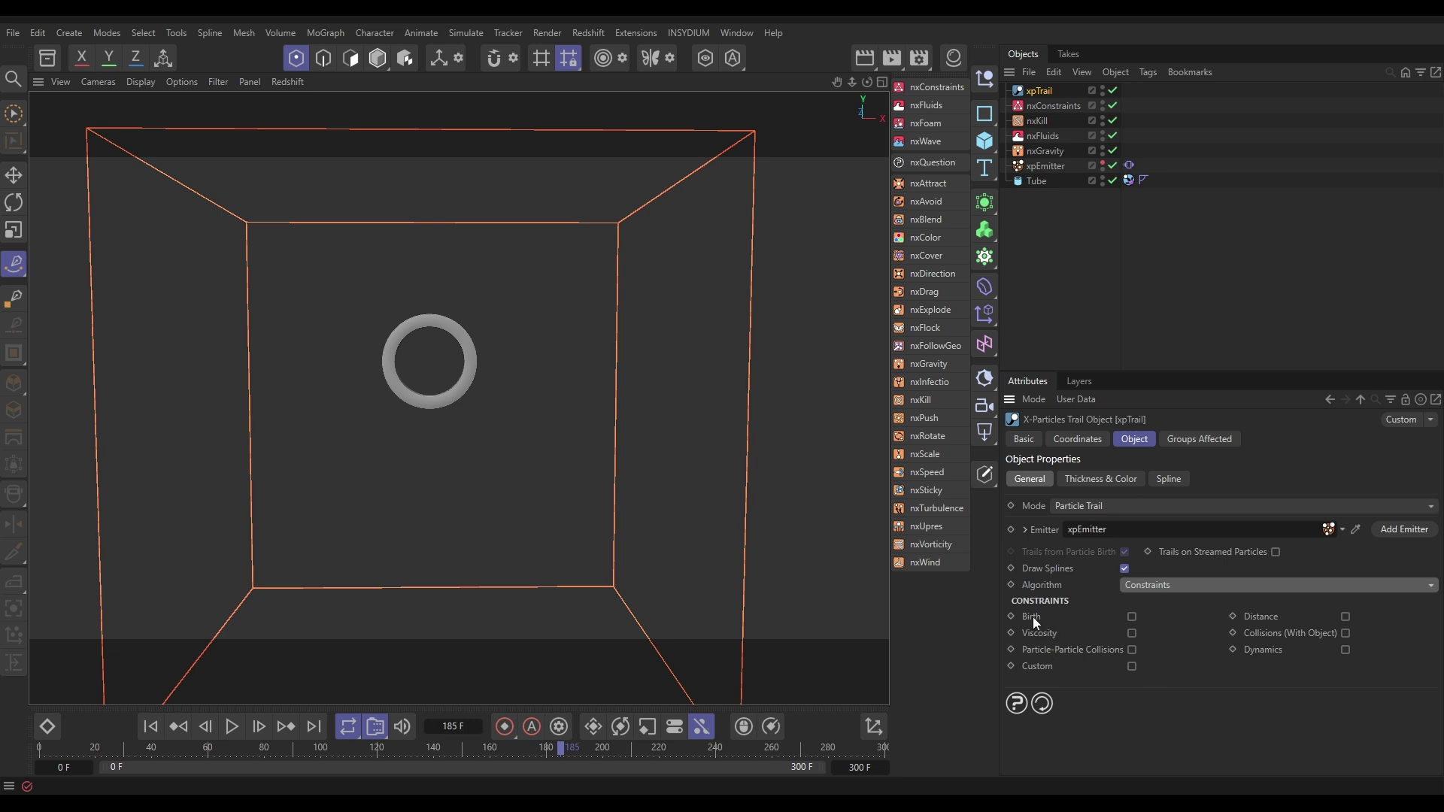
pyautogui.click(1132, 617)
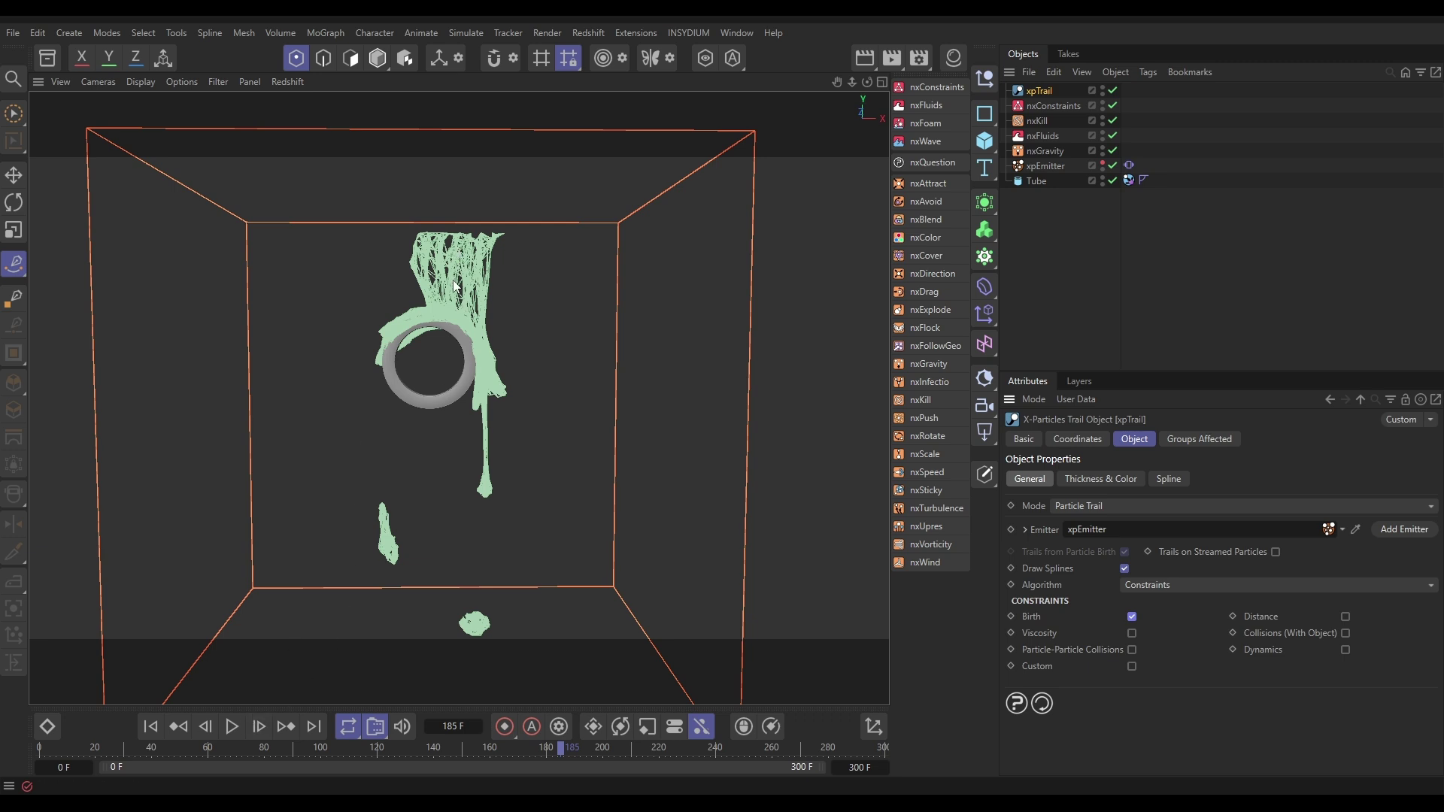
# Play the simulation with the trails and examine the spline strands above the tube up close
pyautogui.click(150, 726)
pyautogui.click(233, 726)
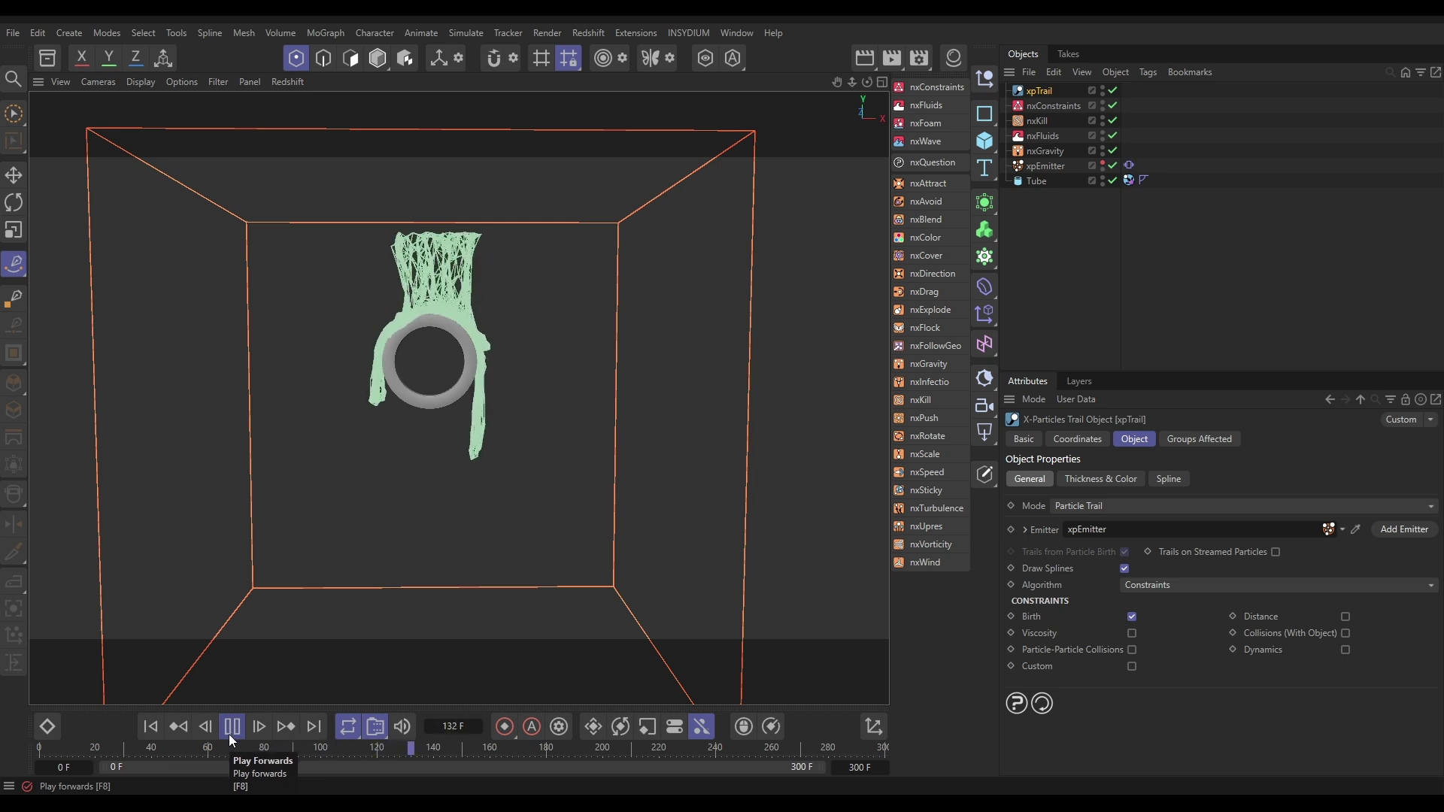
pyautogui.click(229, 737)
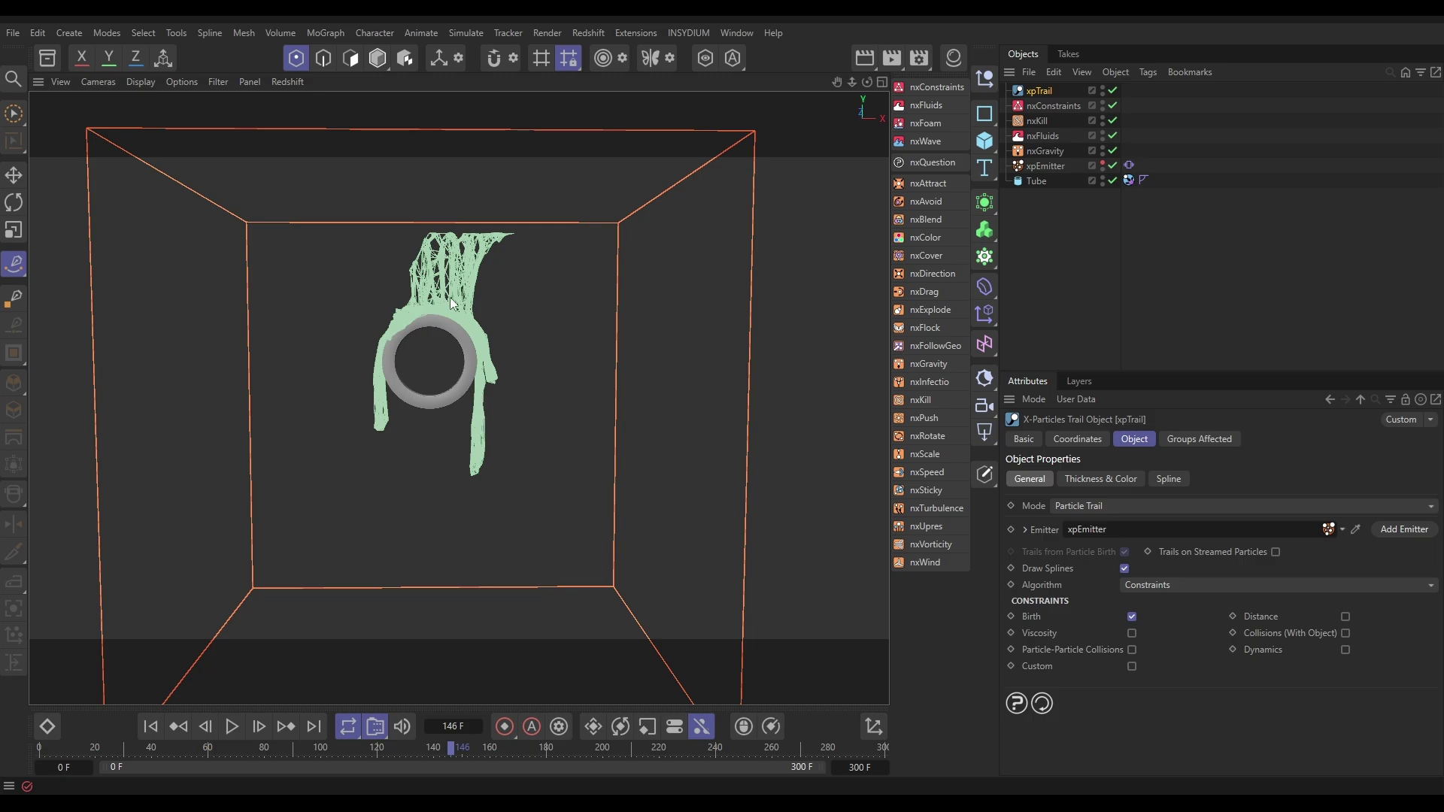
pyautogui.scroll(10, 452, 301)
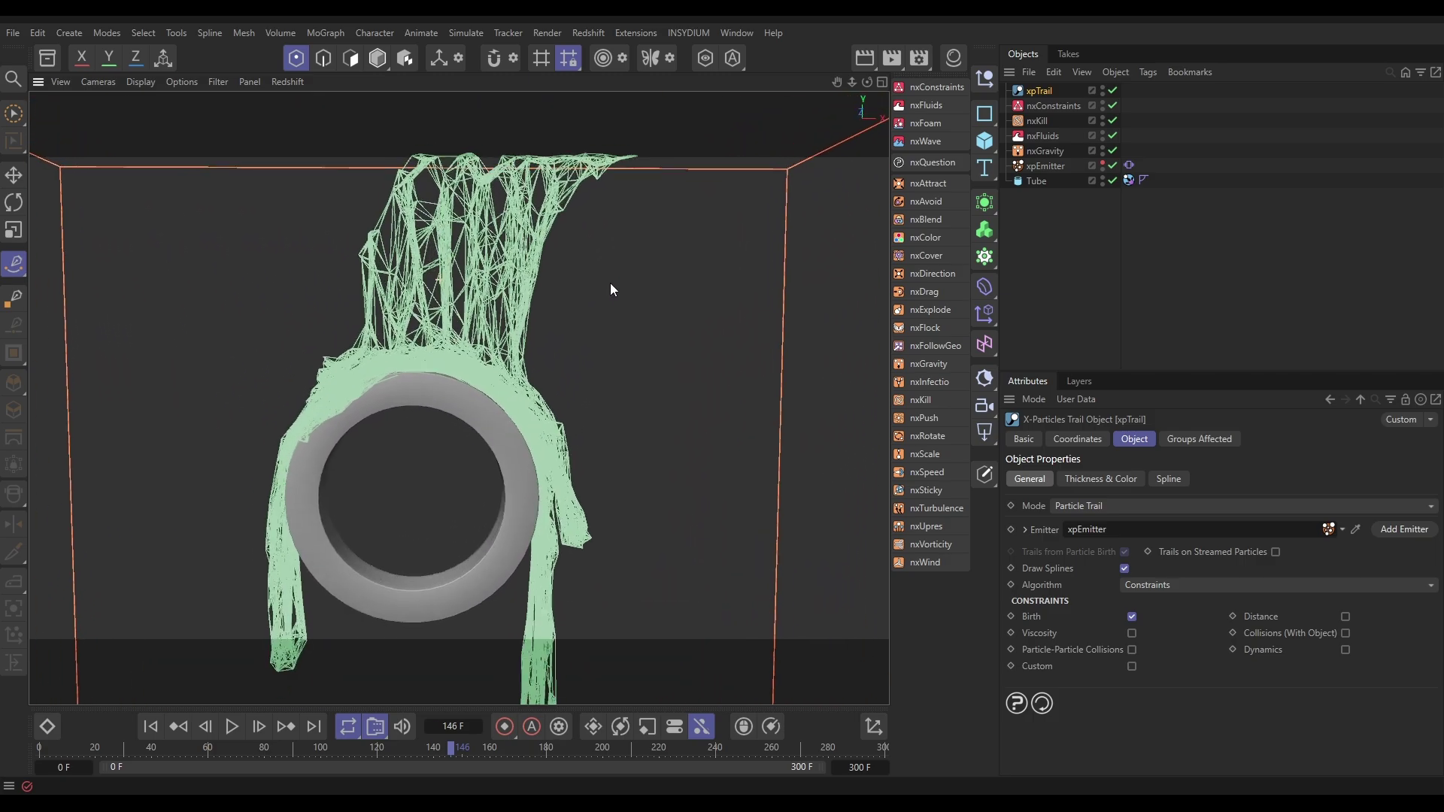
pyautogui.scroll(10, 611, 290)
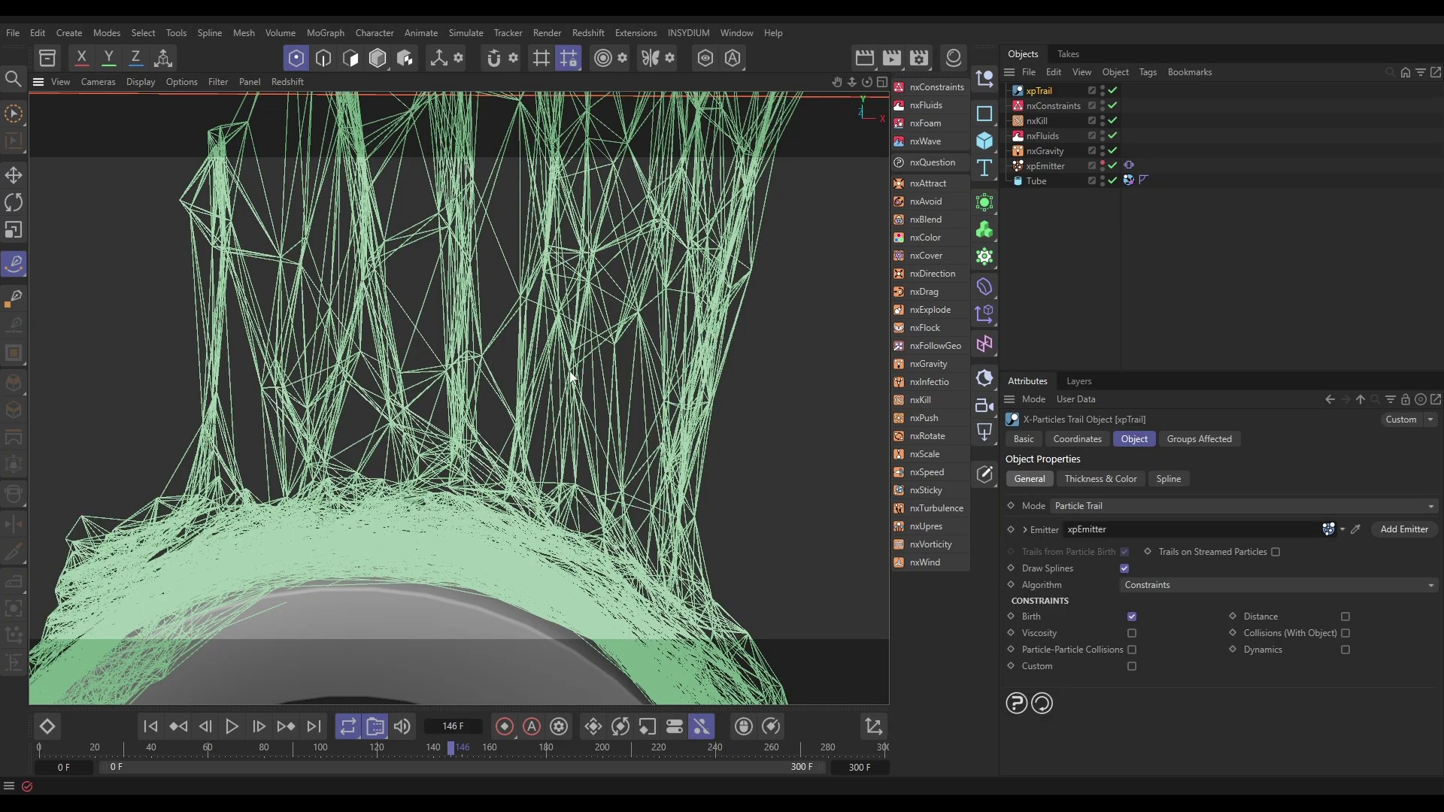
pyautogui.scroll(3, 533, 393)
pyautogui.moveTo(533, 393)
pyautogui.keyDown('alt'); pyautogui.mouseDown()
pyautogui.moveTo(333, 304)
pyautogui.moveTo(407, 357)
pyautogui.moveTo(522, 332)
pyautogui.moveTo(527, 392)
pyautogui.mouseUp(); pyautogui.keyUp('alt')
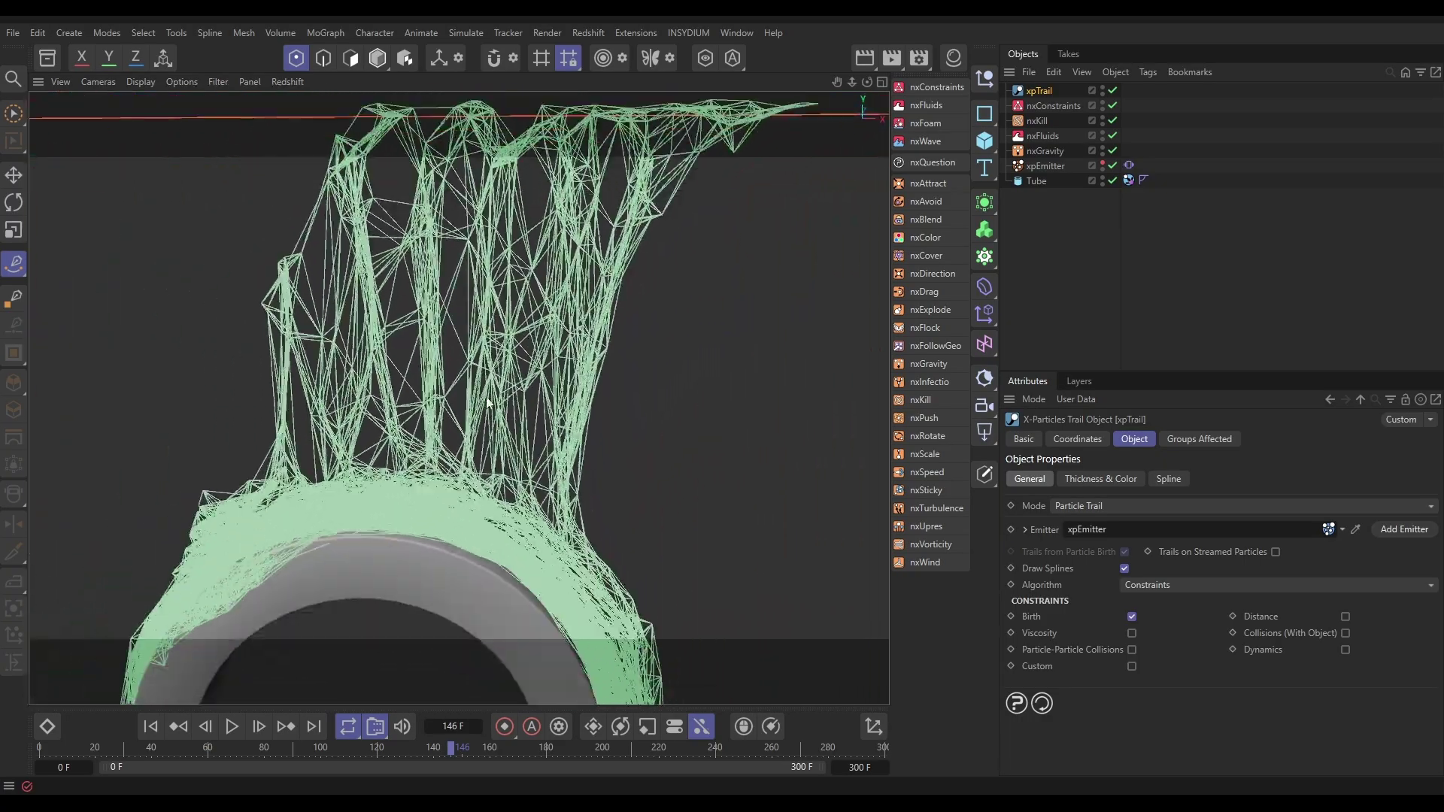
# Replay the trail simulation from the first frame in the close-up view and pause at frame 57
pyautogui.click(151, 726)
pyautogui.click(231, 727)
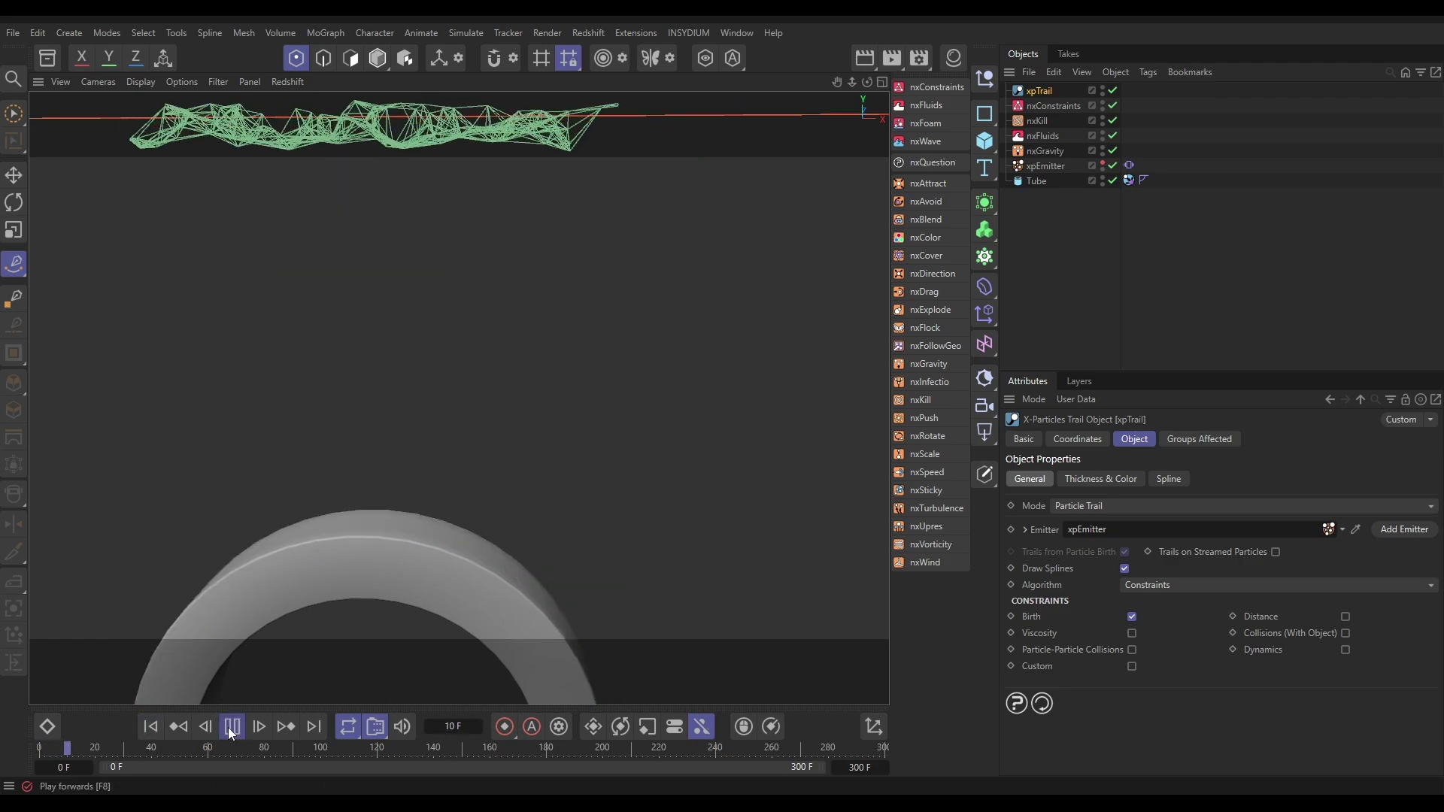
pyautogui.click(230, 729)
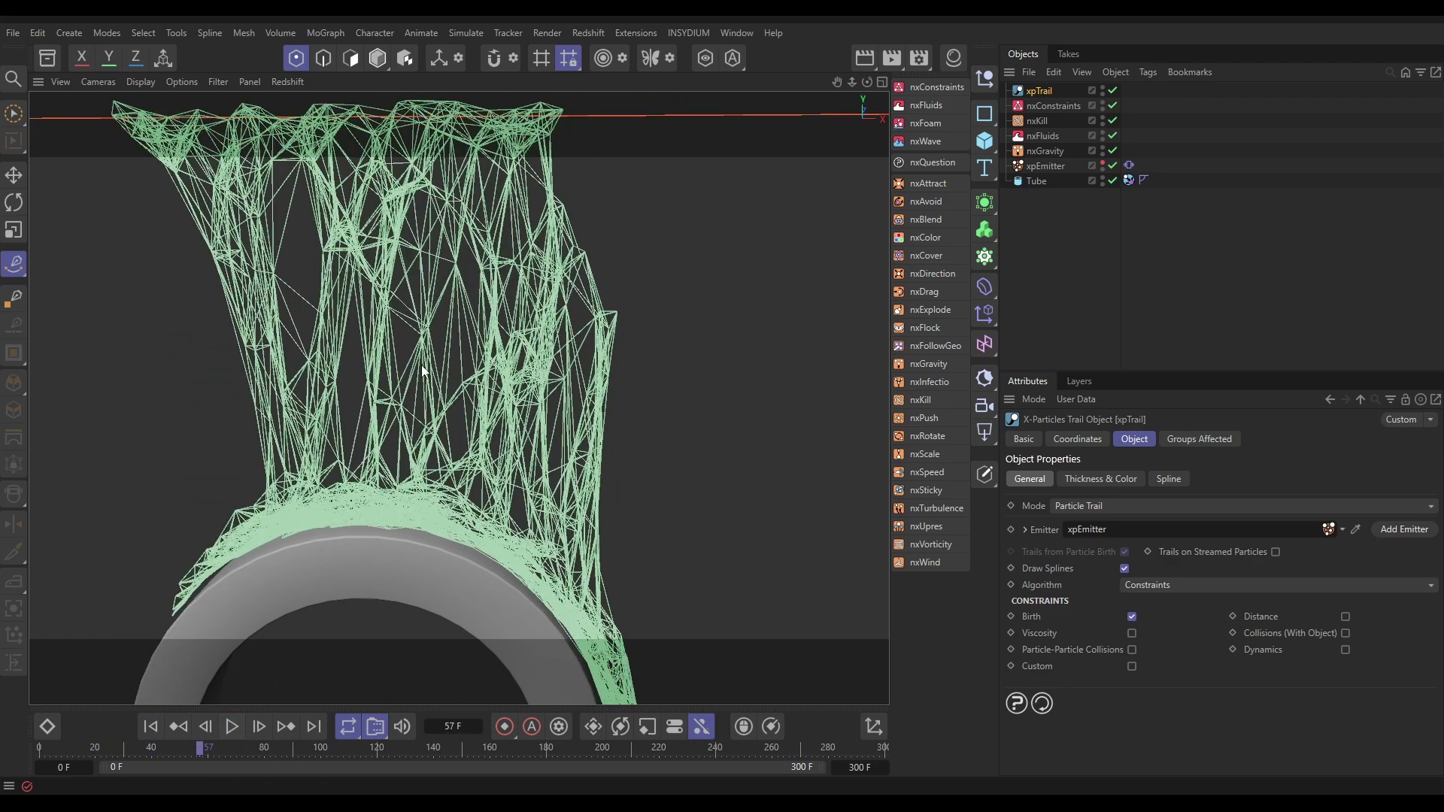
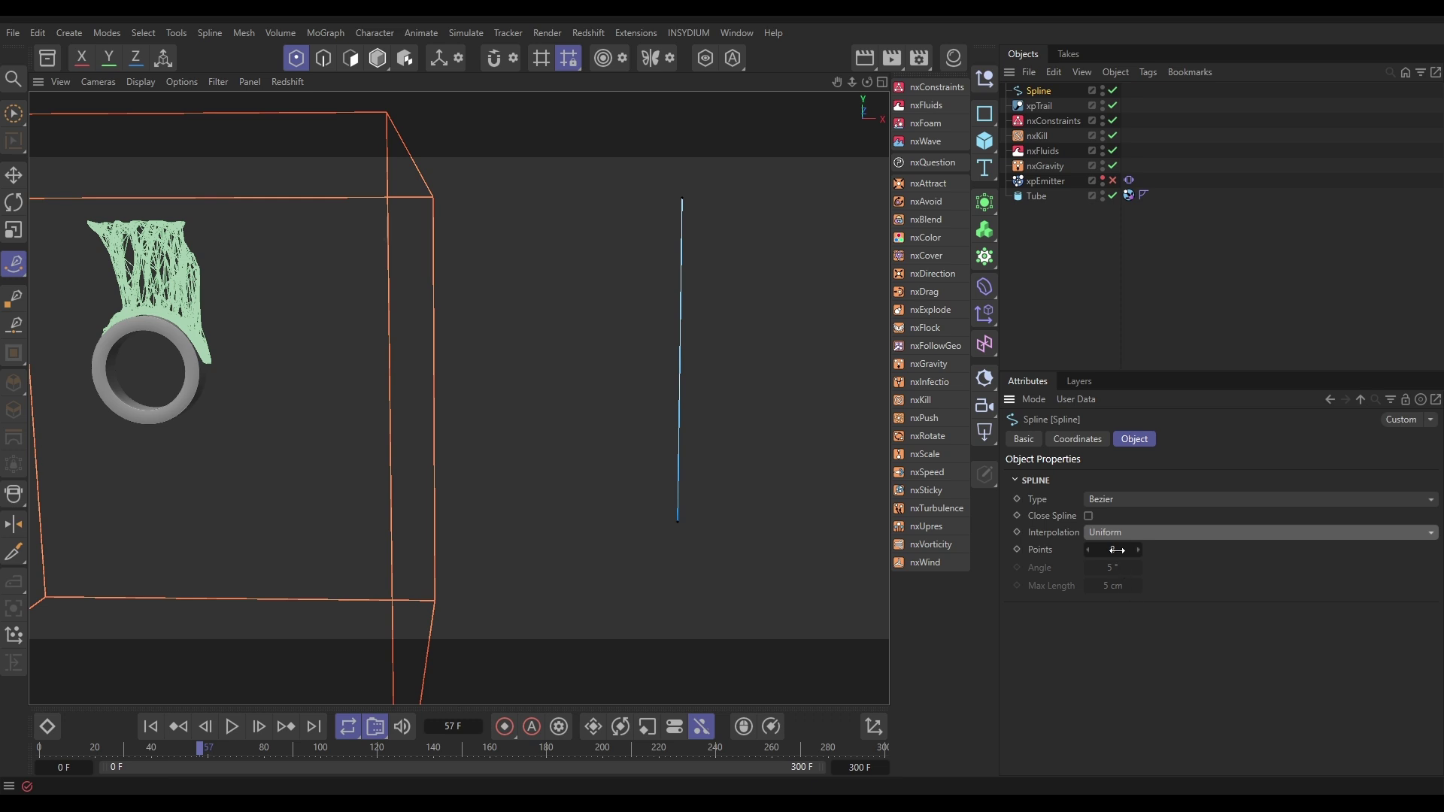
# Set the number of intermediate points on the straight Bezier spline with Uniform interpolation to 12
pyautogui.click(1117, 550)
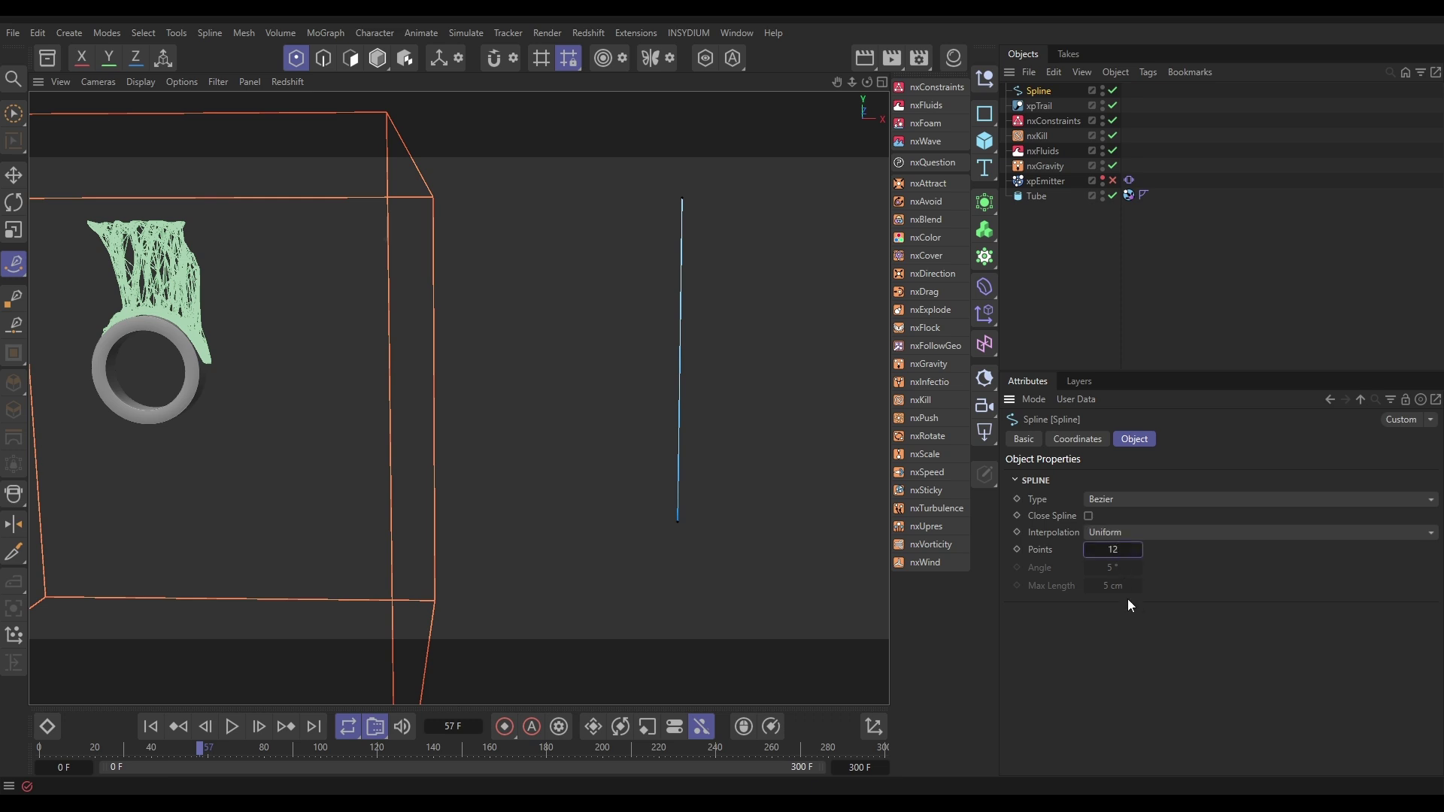
# Add an X-Particles xpTrailDeformer and make it a child of the Spline object
pyautogui.click(1054, 286)
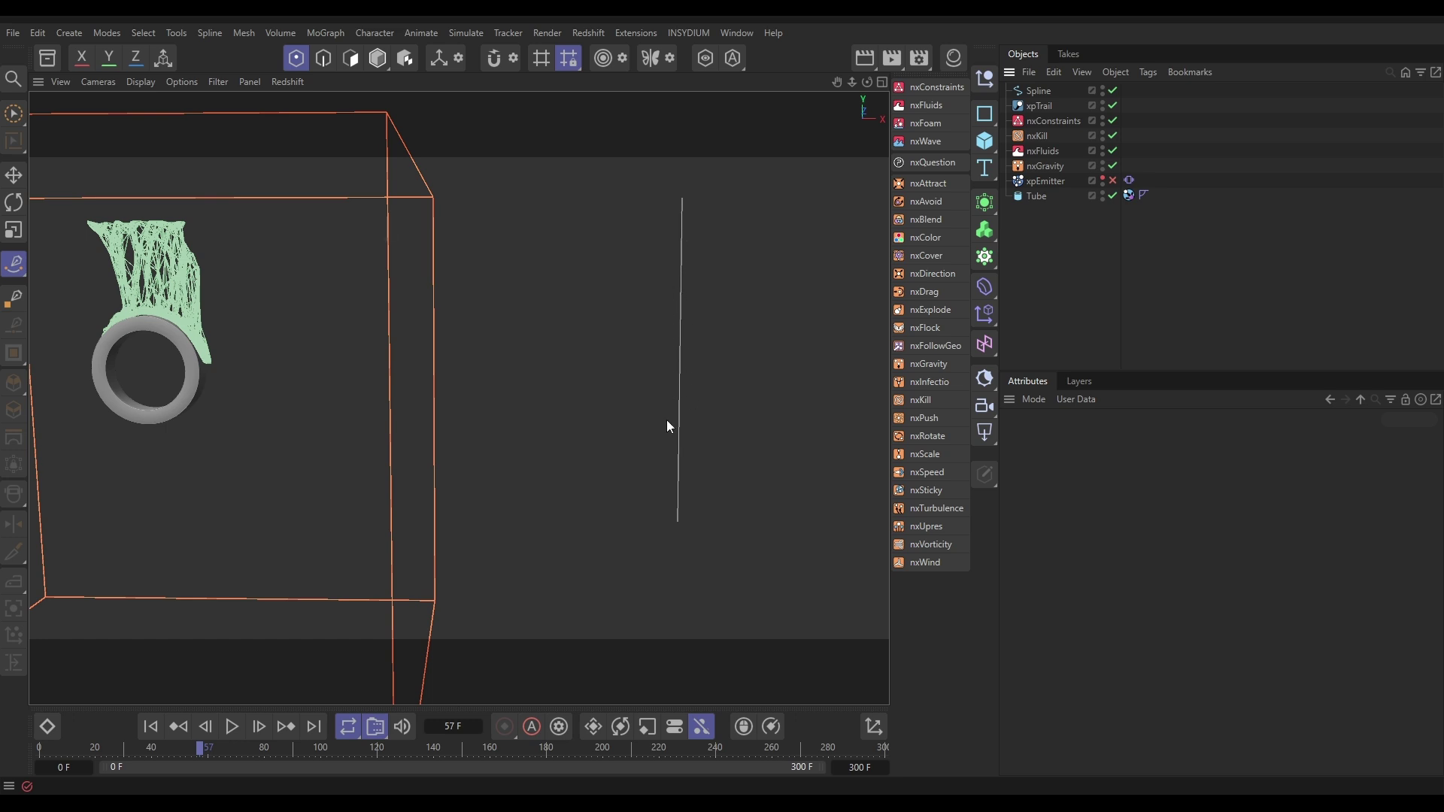
pyautogui.click(685, 34)
pyautogui.moveTo(752, 84)
pyautogui.moveTo(856, 286)
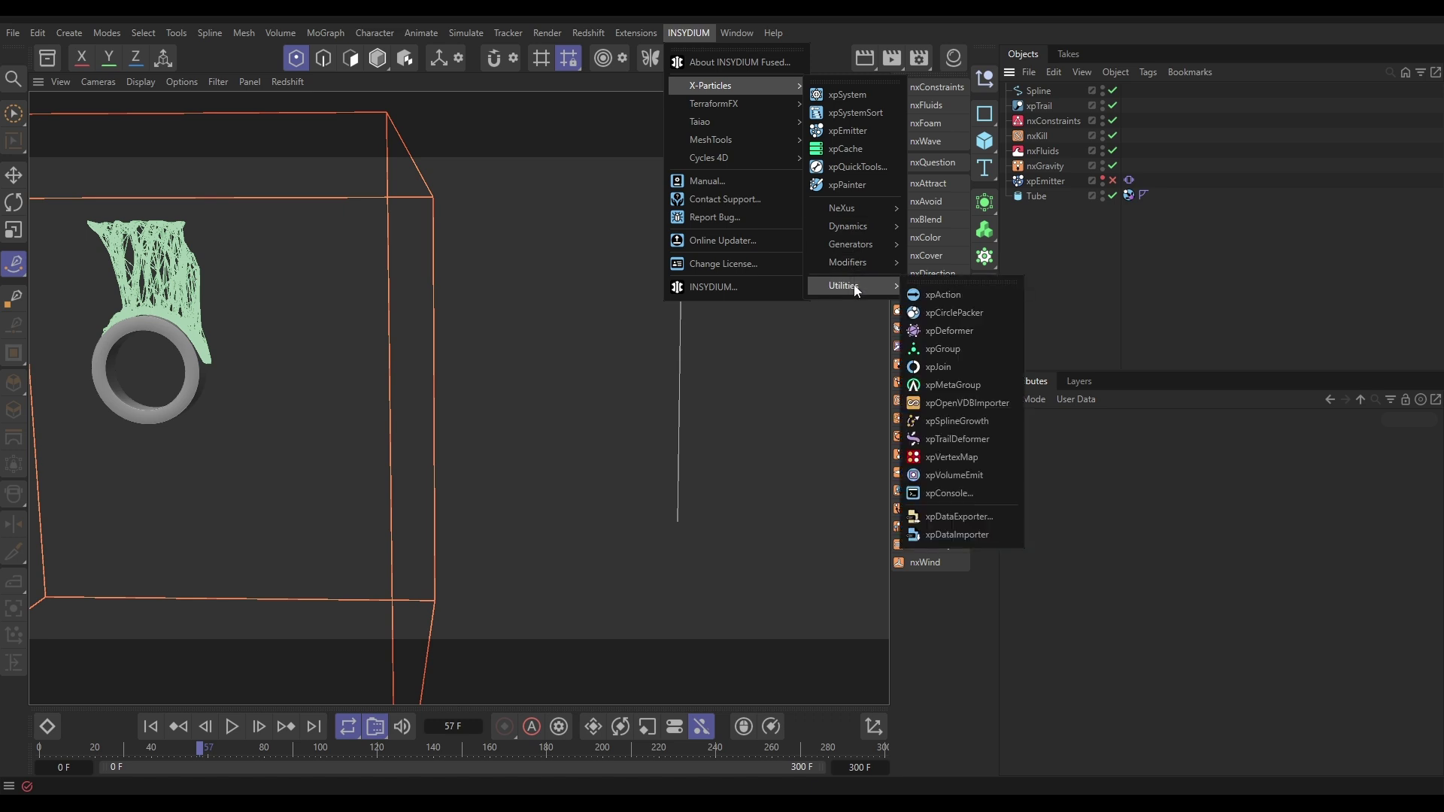
pyautogui.click(965, 440)
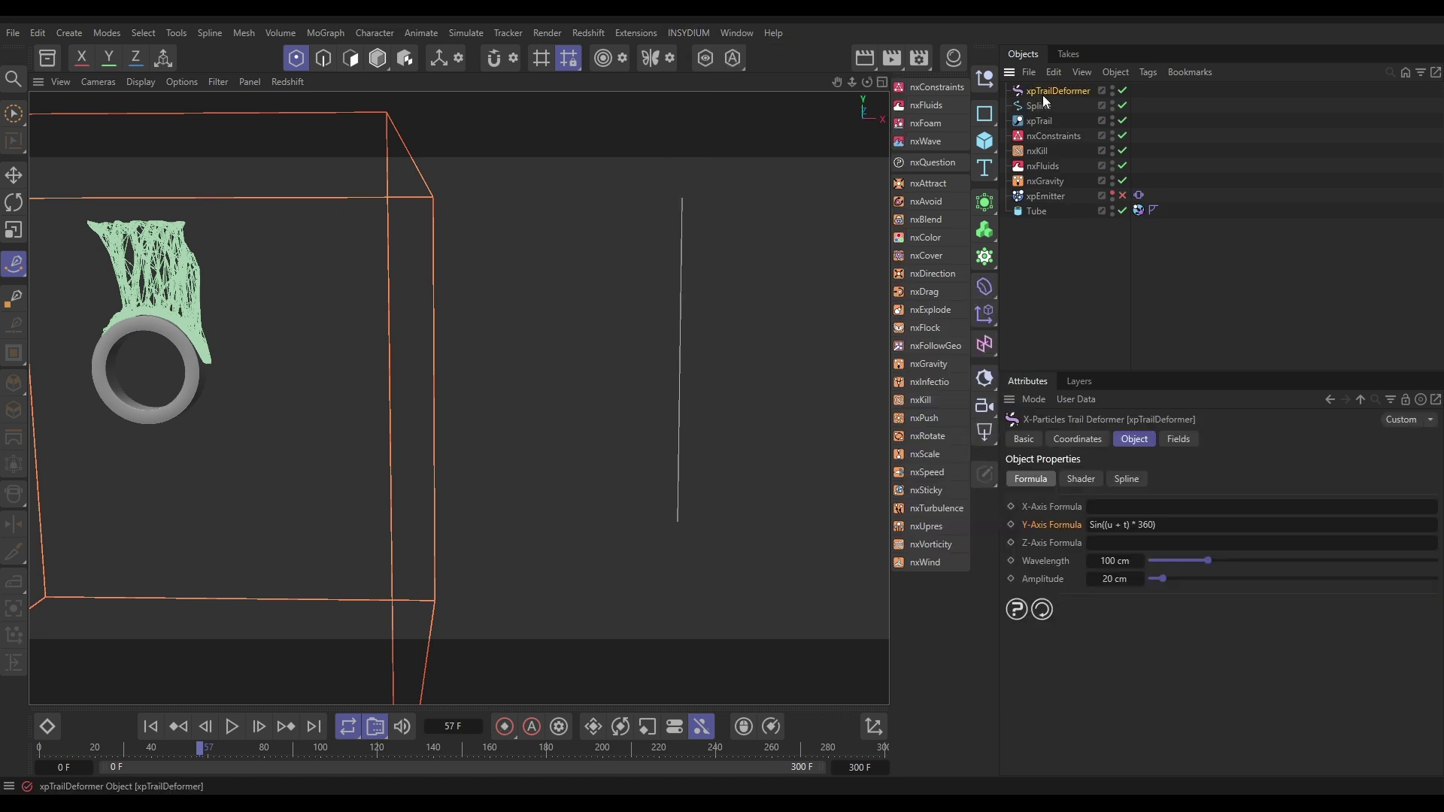
pyautogui.moveTo(1042, 98); pyautogui.dragTo(1037, 102)
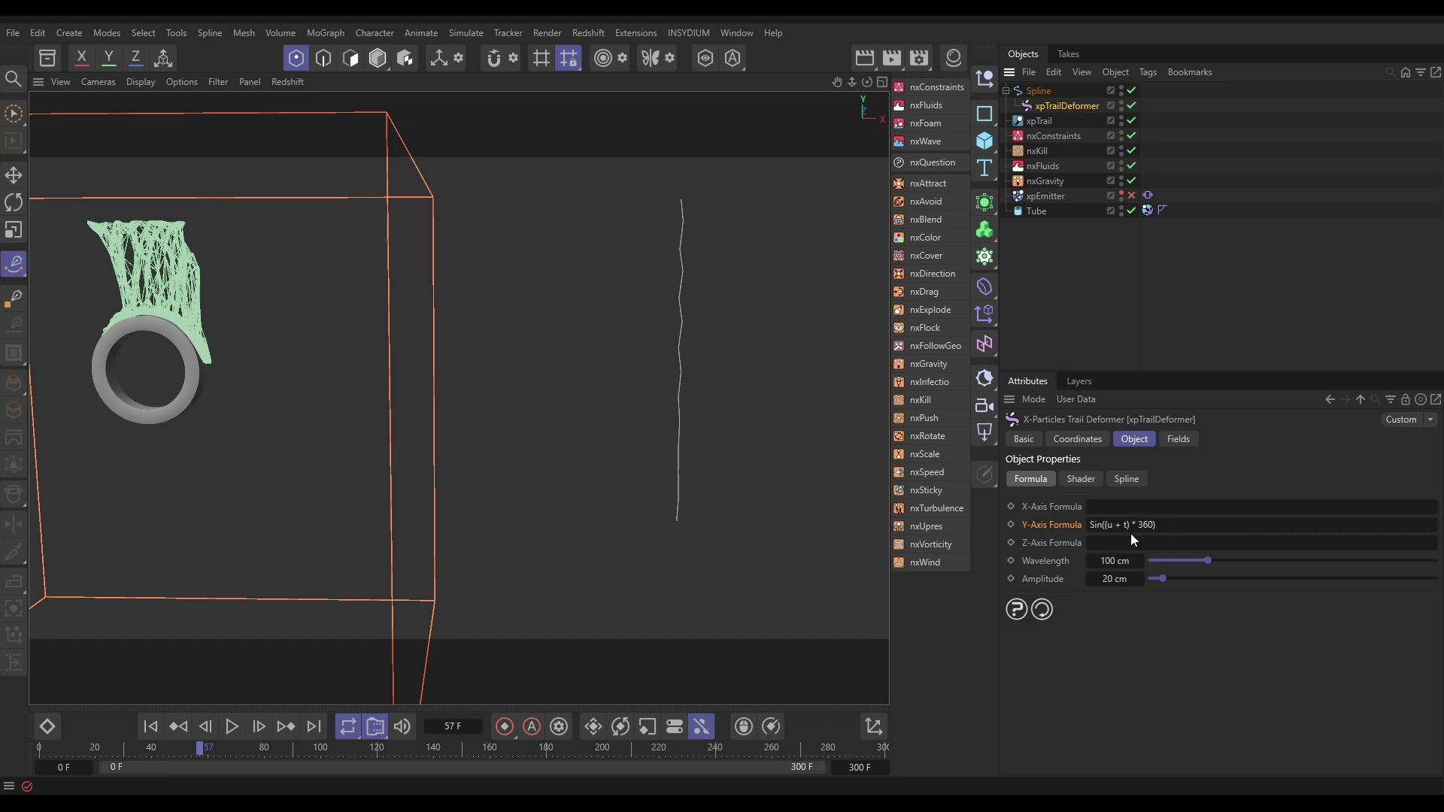
# Play from the first frame while setting the trail deformer's Wavelength to 286 cm and Amplitude to 57 cm, and pause playback
pyautogui.click(150, 726)
pyautogui.click(232, 726)
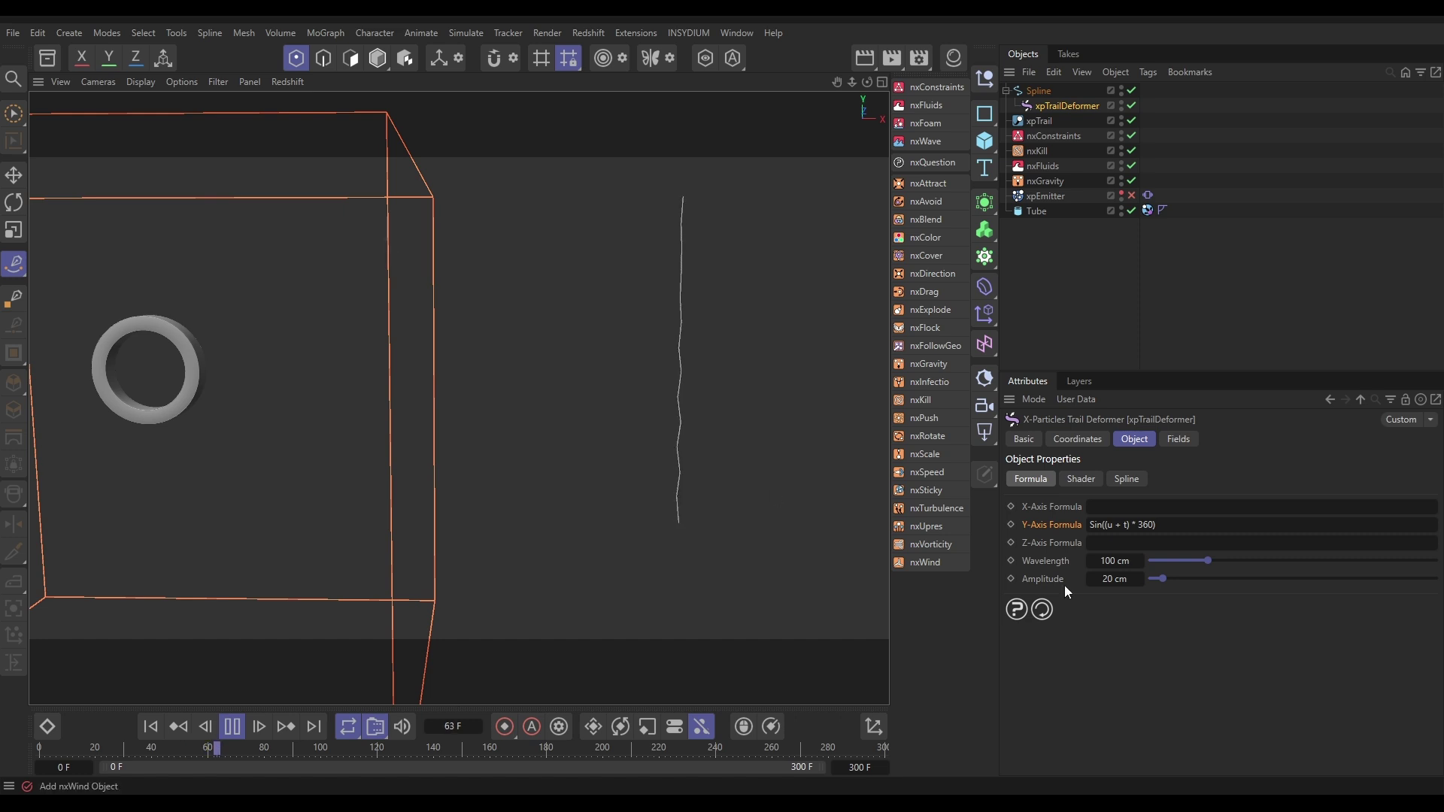
pyautogui.moveTo(1175, 580); pyautogui.dragTo(1315, 565)
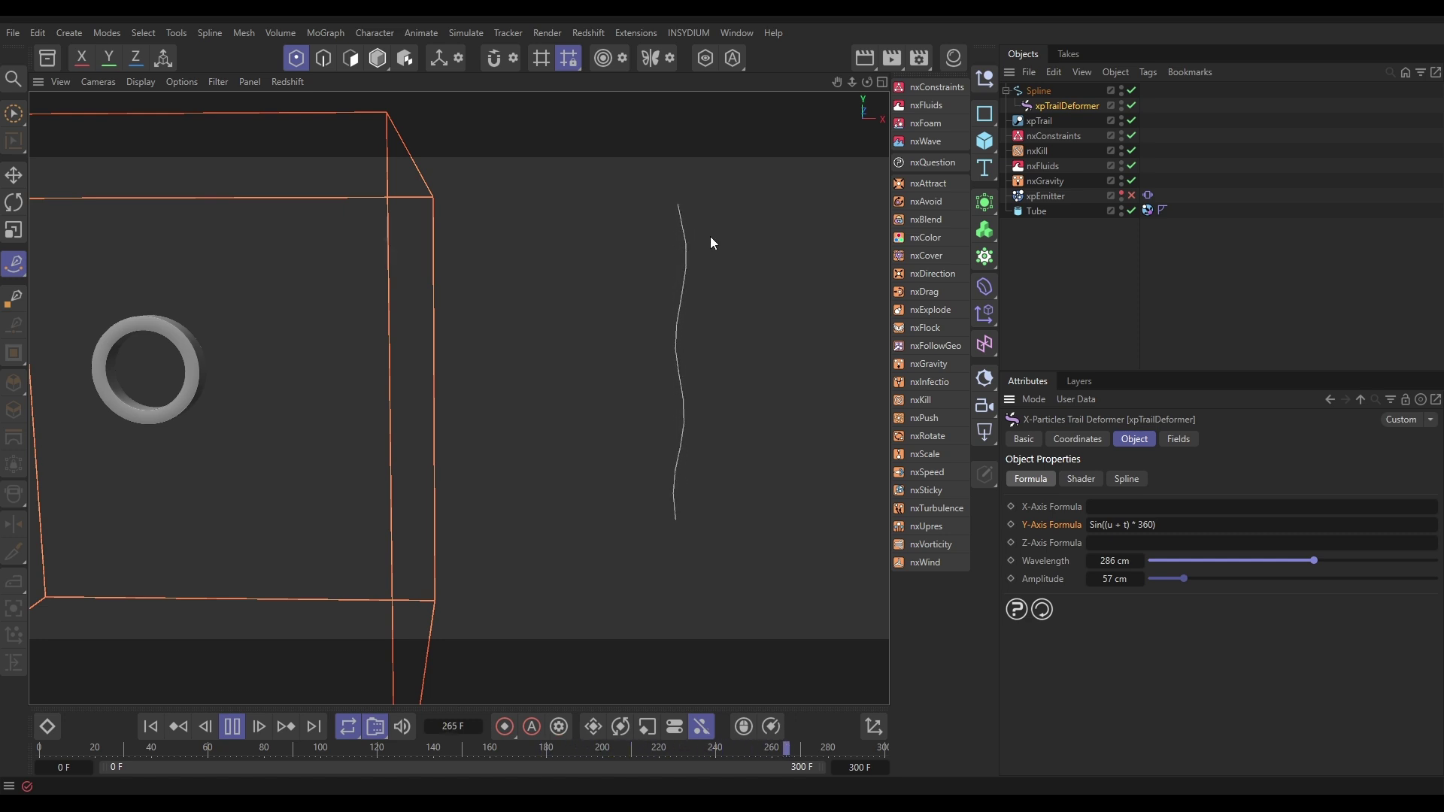
pyautogui.click(231, 728)
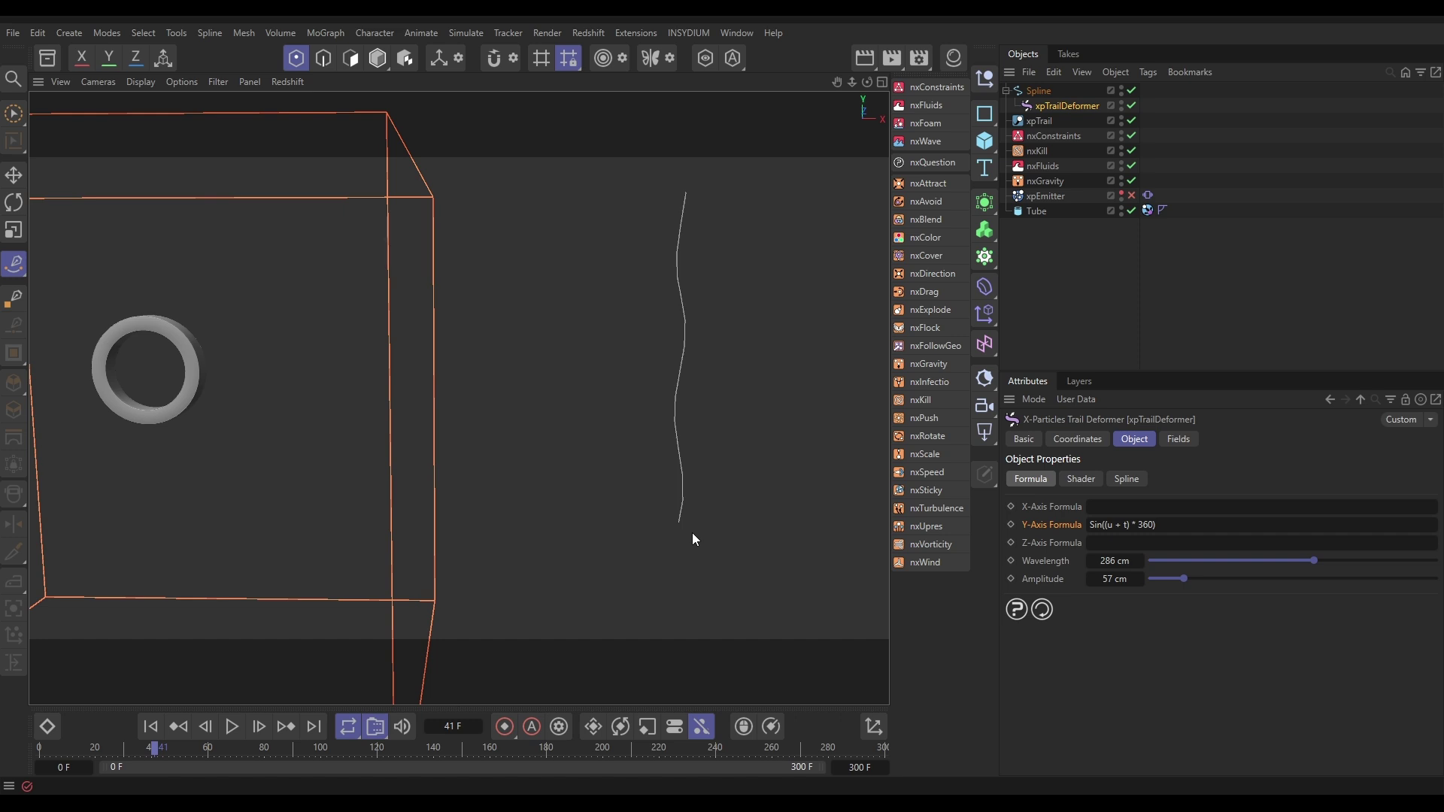
# Shape the deformer's Over Length curve as an arch with zero at both ends and full strength mid-spline, and check it in playback
pyautogui.click(1129, 481)
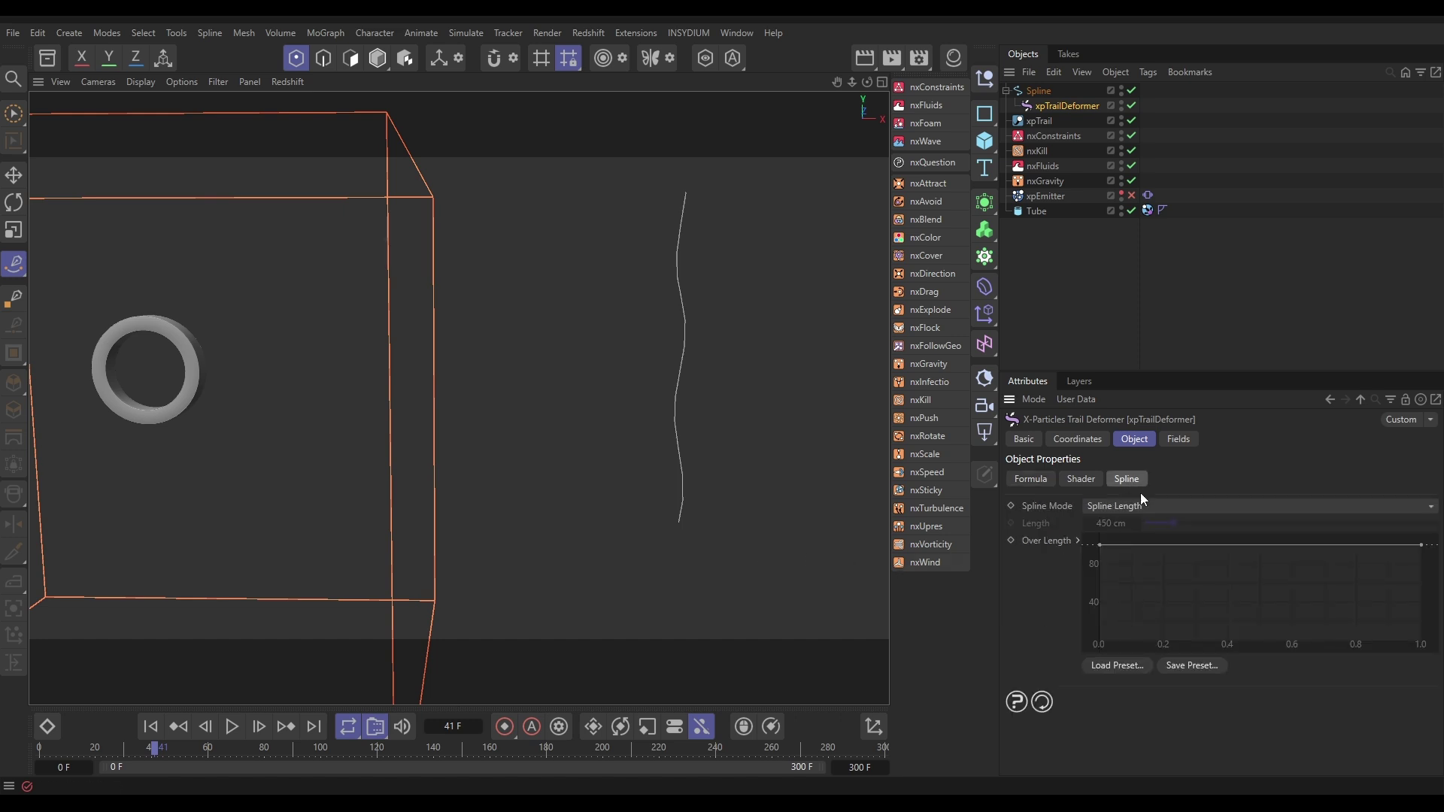
pyautogui.keyDown('ctrl'); pyautogui.click(1249, 544); pyautogui.keyUp('ctrl')
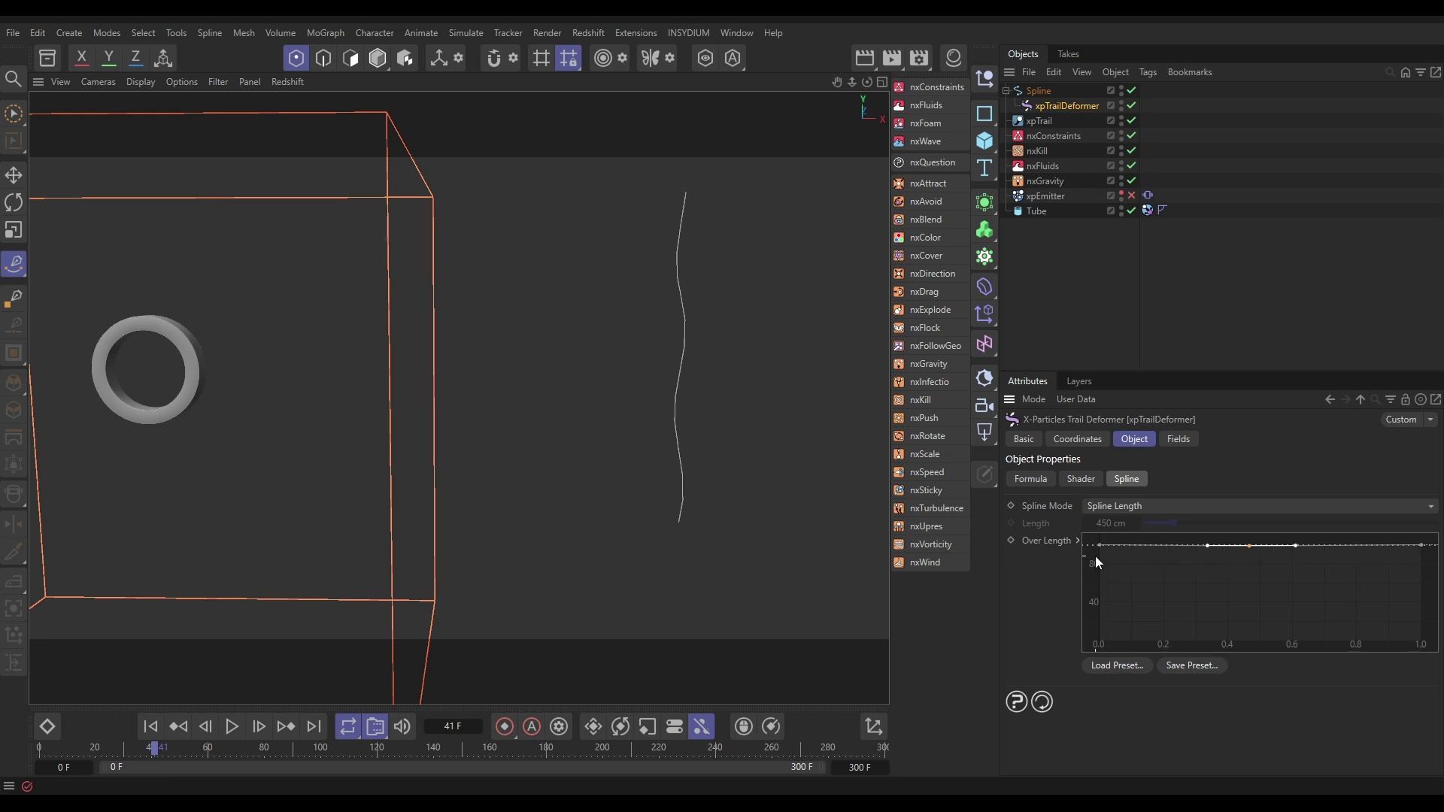
pyautogui.moveTo(1096, 558); pyautogui.dragTo(1132, 577)
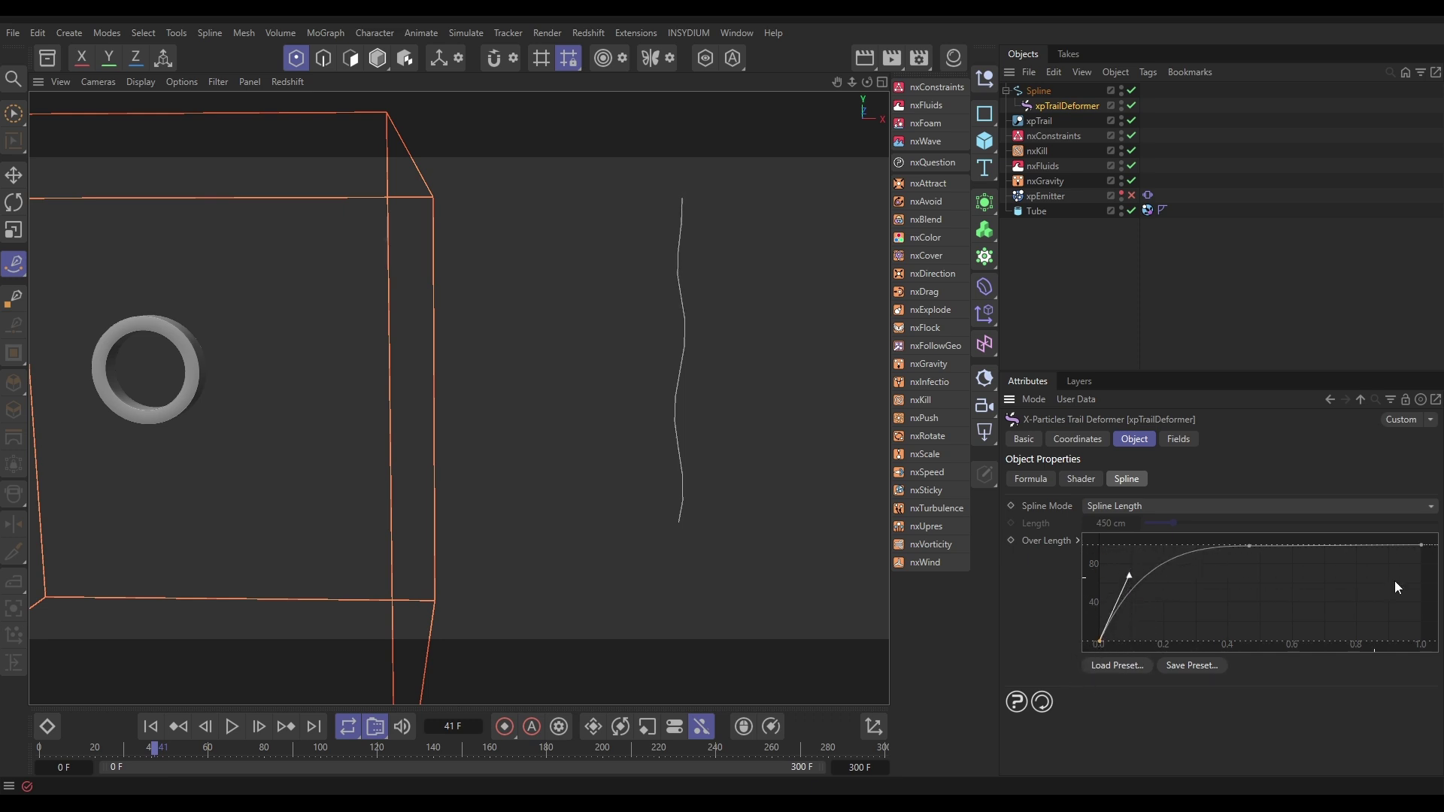
pyautogui.click(1422, 547)
pyautogui.moveTo(1428, 561)
pyautogui.mouseDown()
pyautogui.moveTo(1429, 673)
pyautogui.moveTo(1404, 575)
pyautogui.mouseUp()
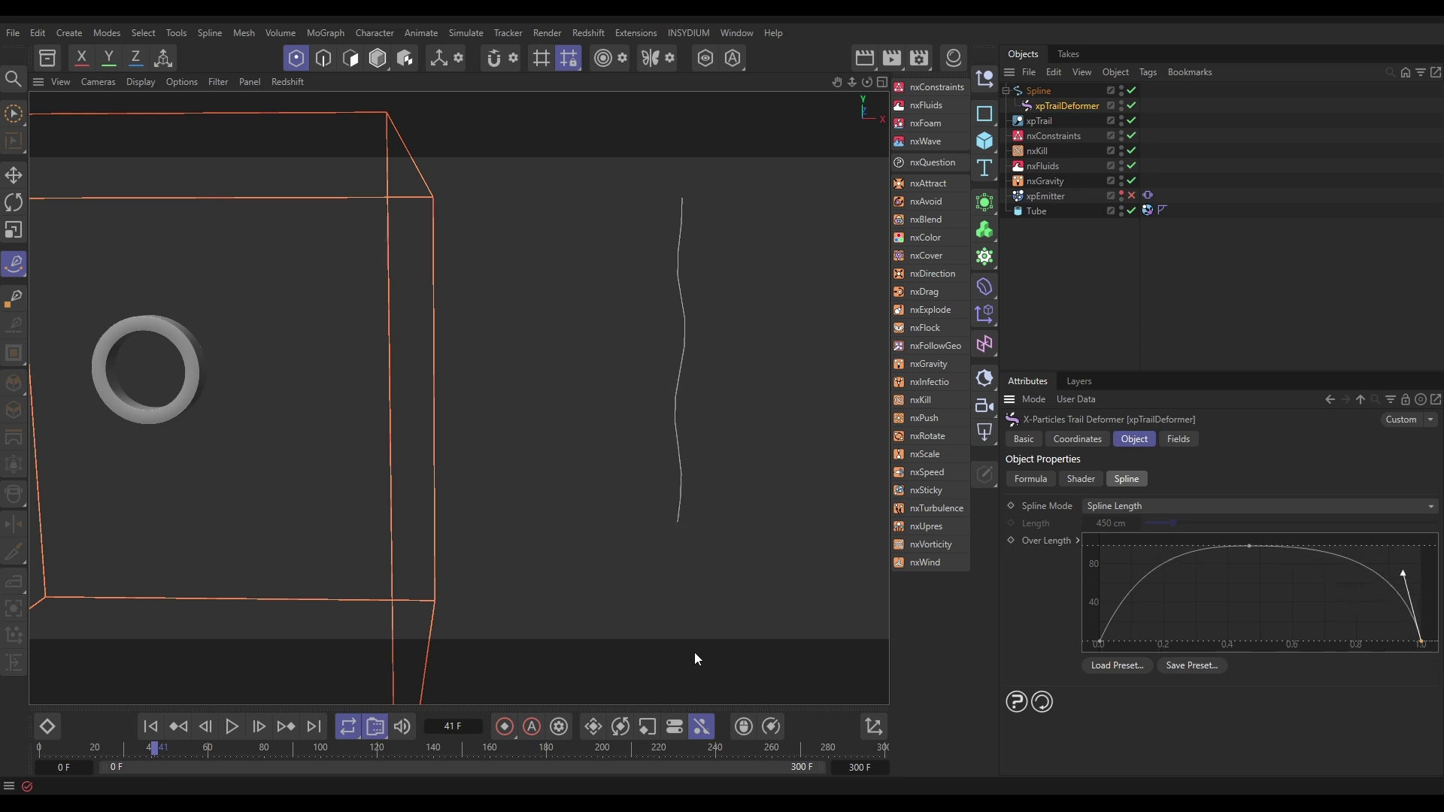
pyautogui.click(231, 726)
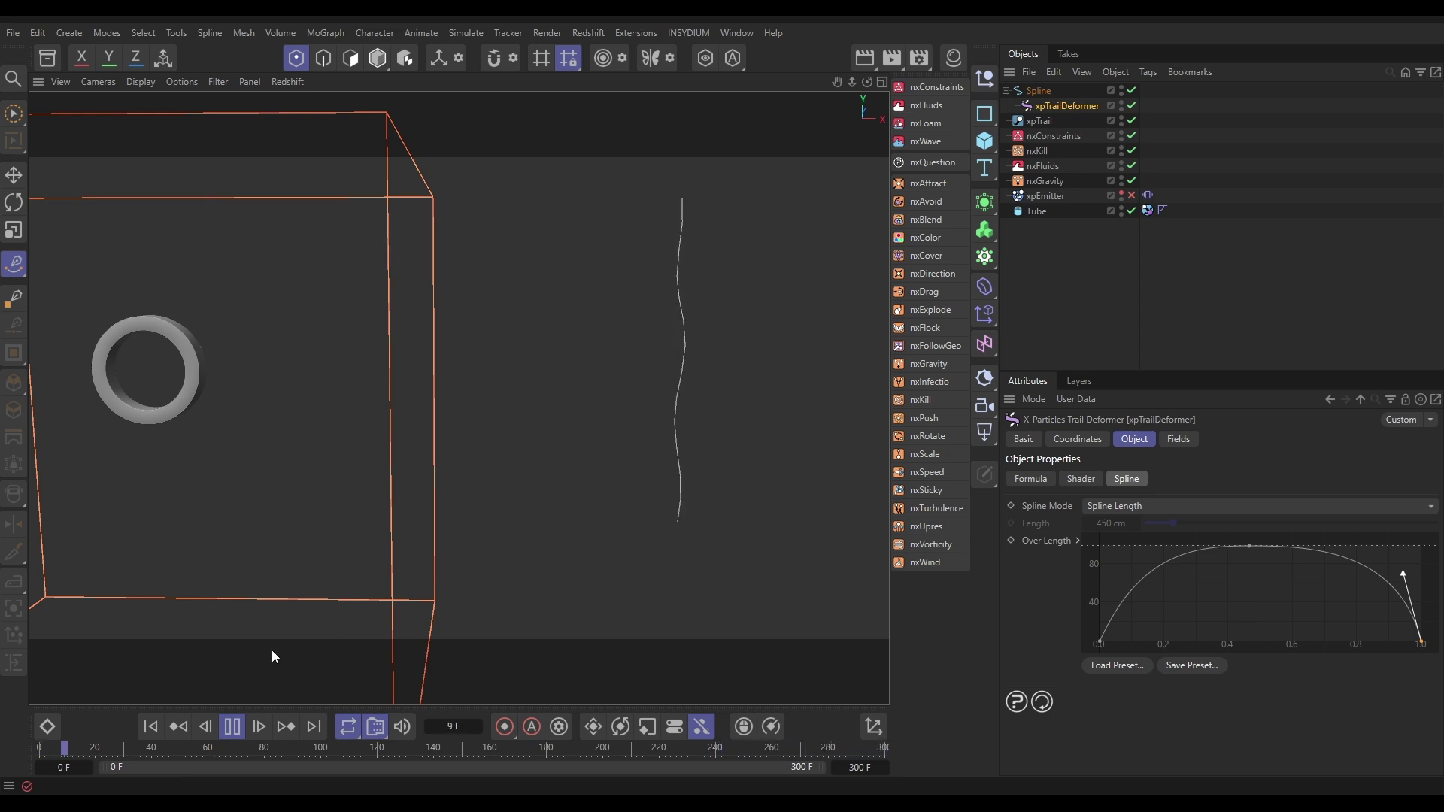
pyautogui.click(232, 726)
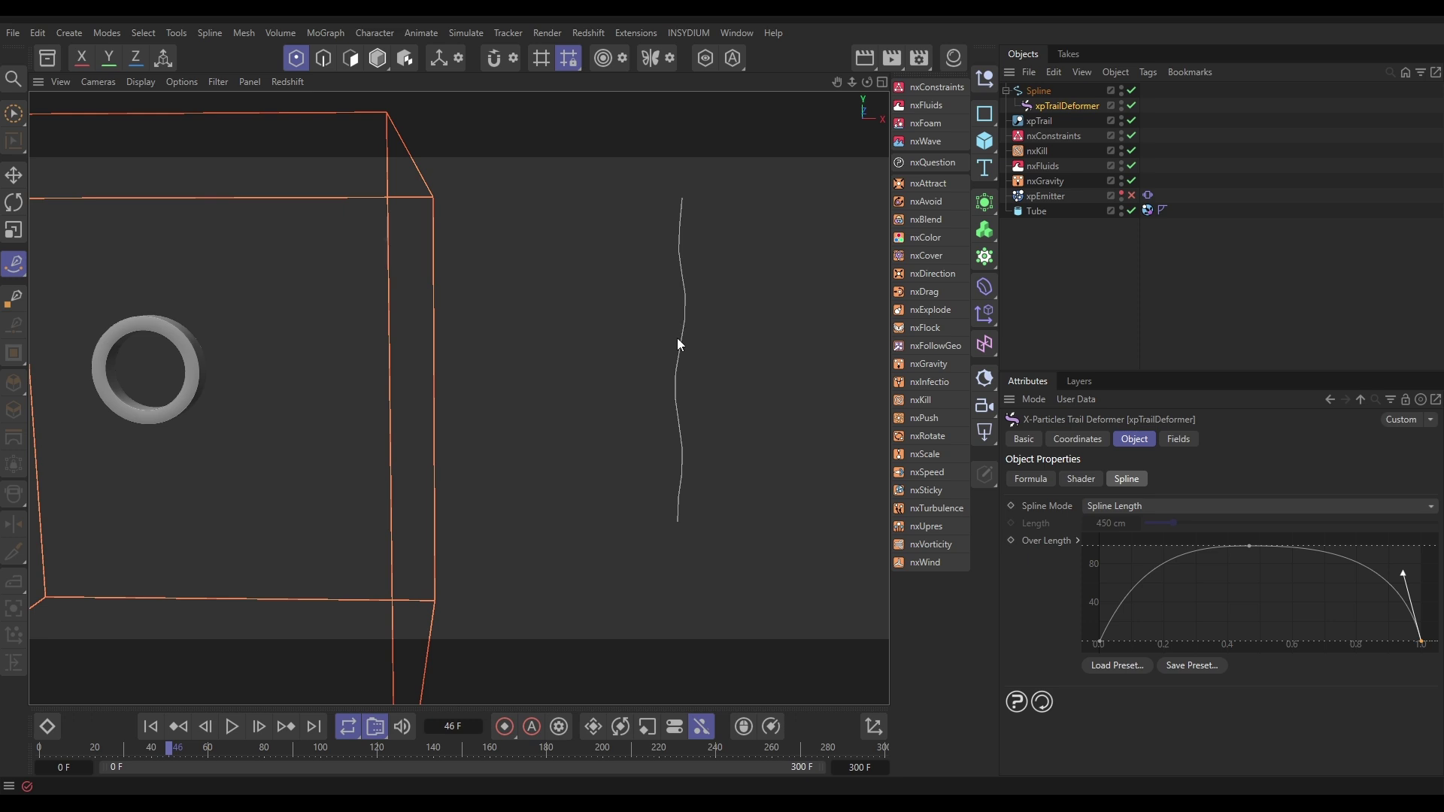
# Enable xpEmitter, replay the simulation from the first frame, pausing at frame 106, and inspect the strands above the tube
pyautogui.keyDown('alt'); pyautogui.moveTo(198, 405); pyautogui.dragTo(331, 406); pyautogui.keyUp('alt')
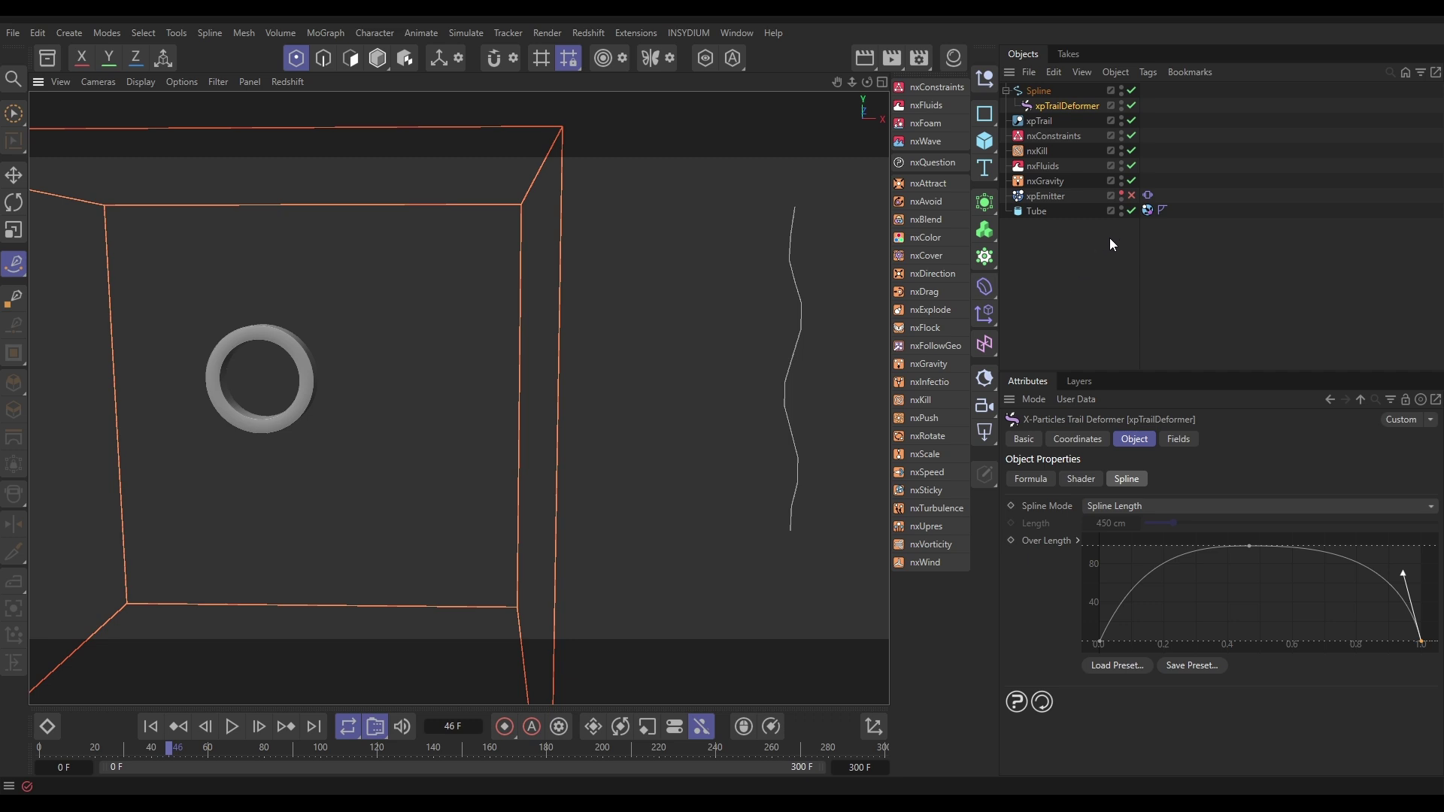
pyautogui.click(1132, 195)
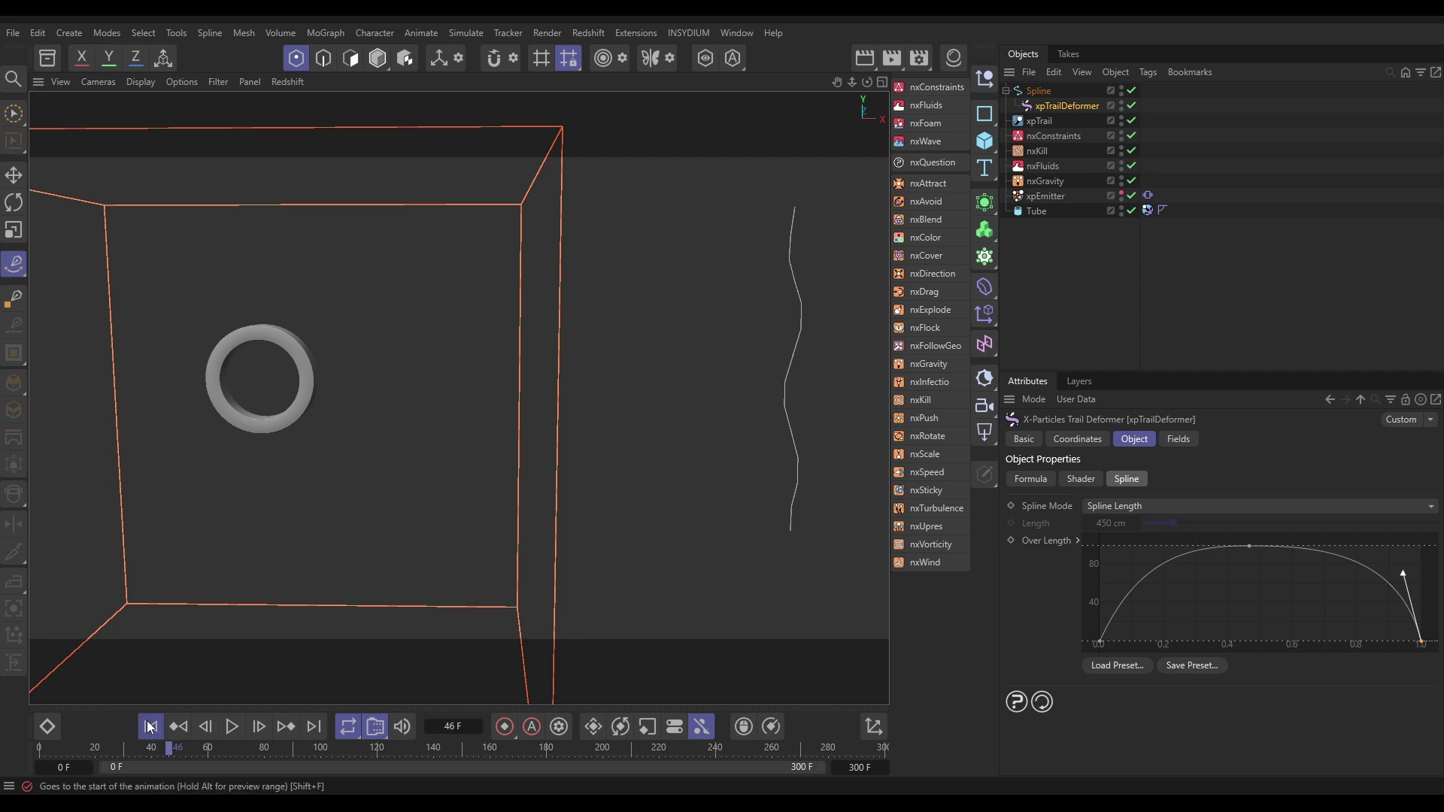
pyautogui.click(150, 727)
pyautogui.click(232, 726)
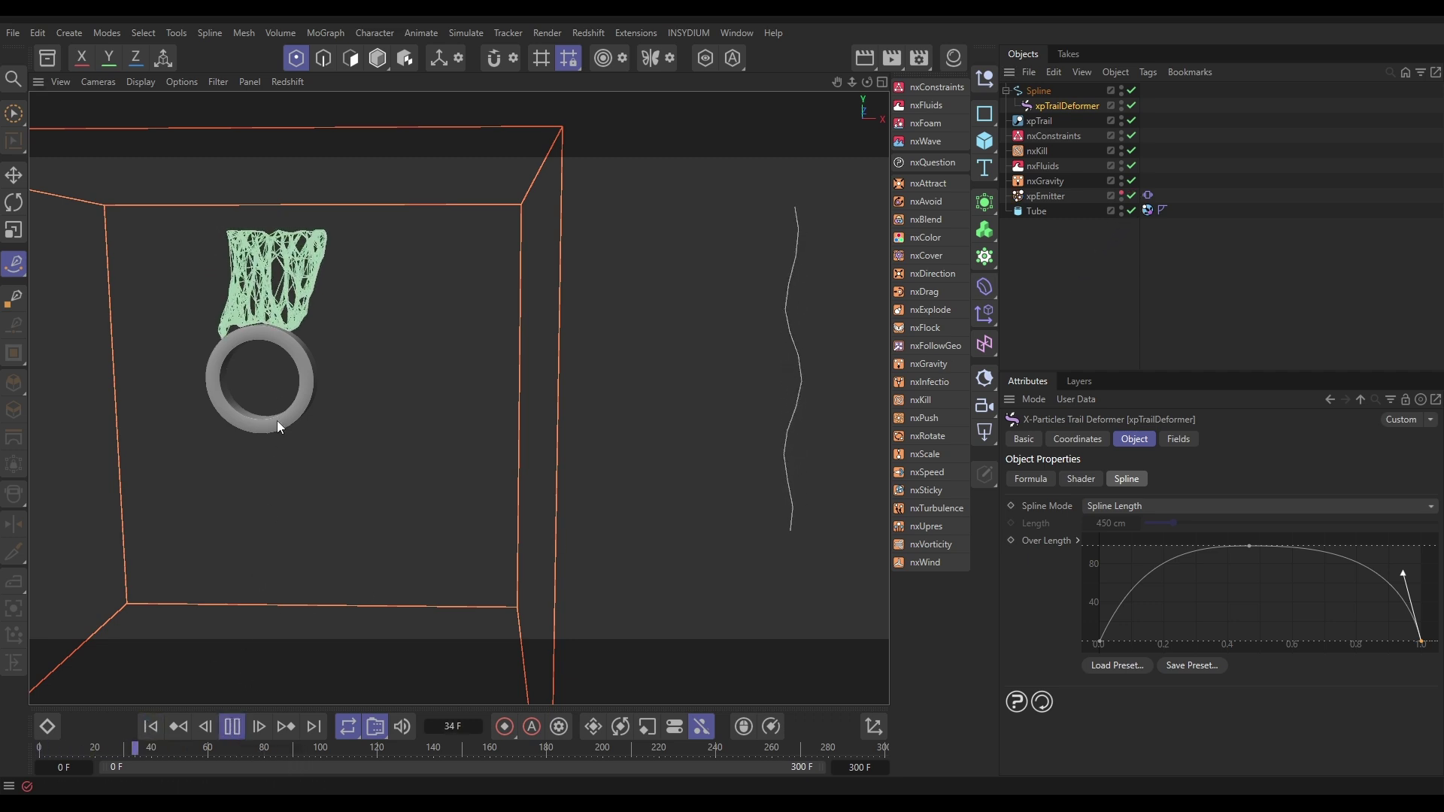
pyautogui.click(232, 727)
pyautogui.keyDown('alt'); pyautogui.moveTo(278, 423); pyautogui.dragTo(318, 347); pyautogui.keyUp('alt')
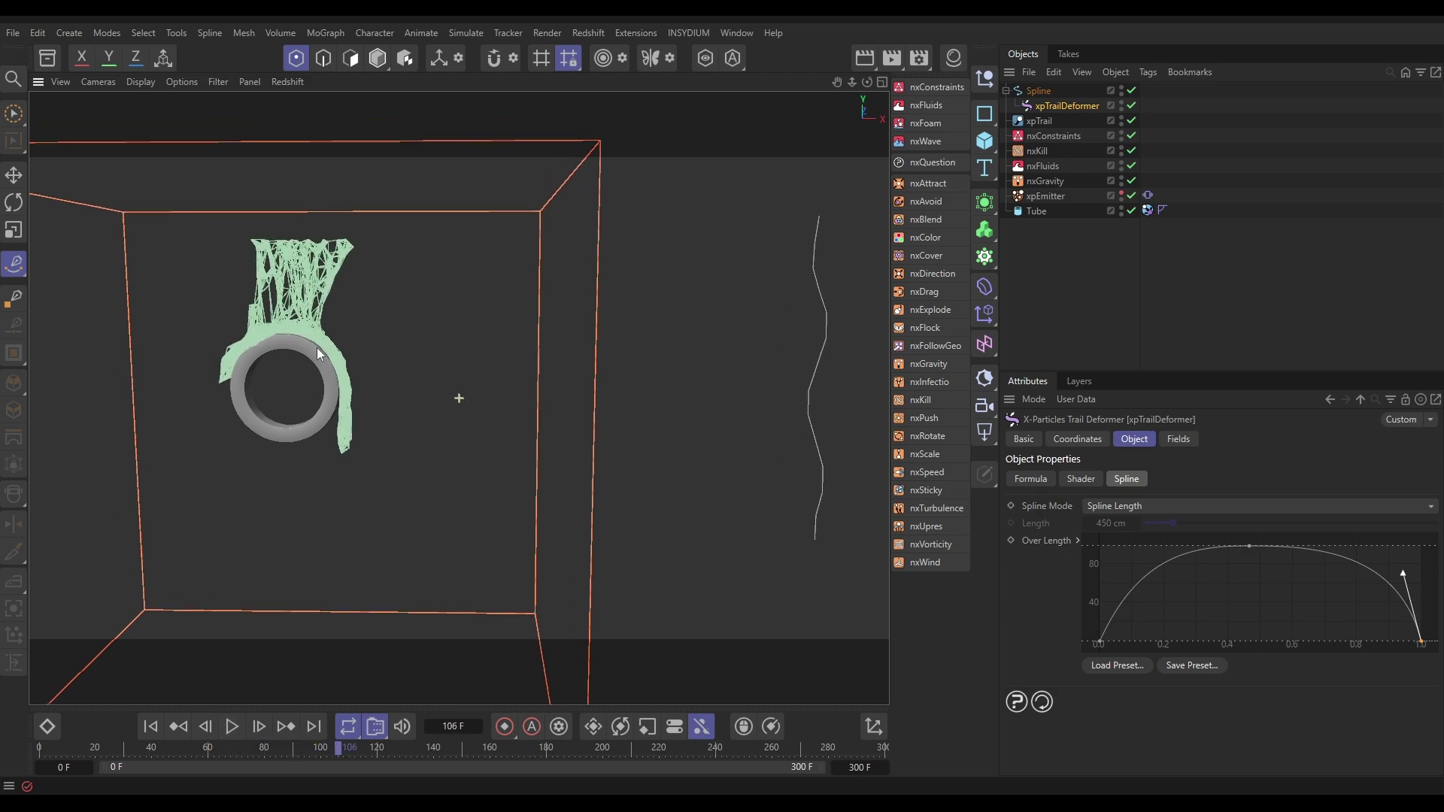
pyautogui.scroll(10, 395, 305)
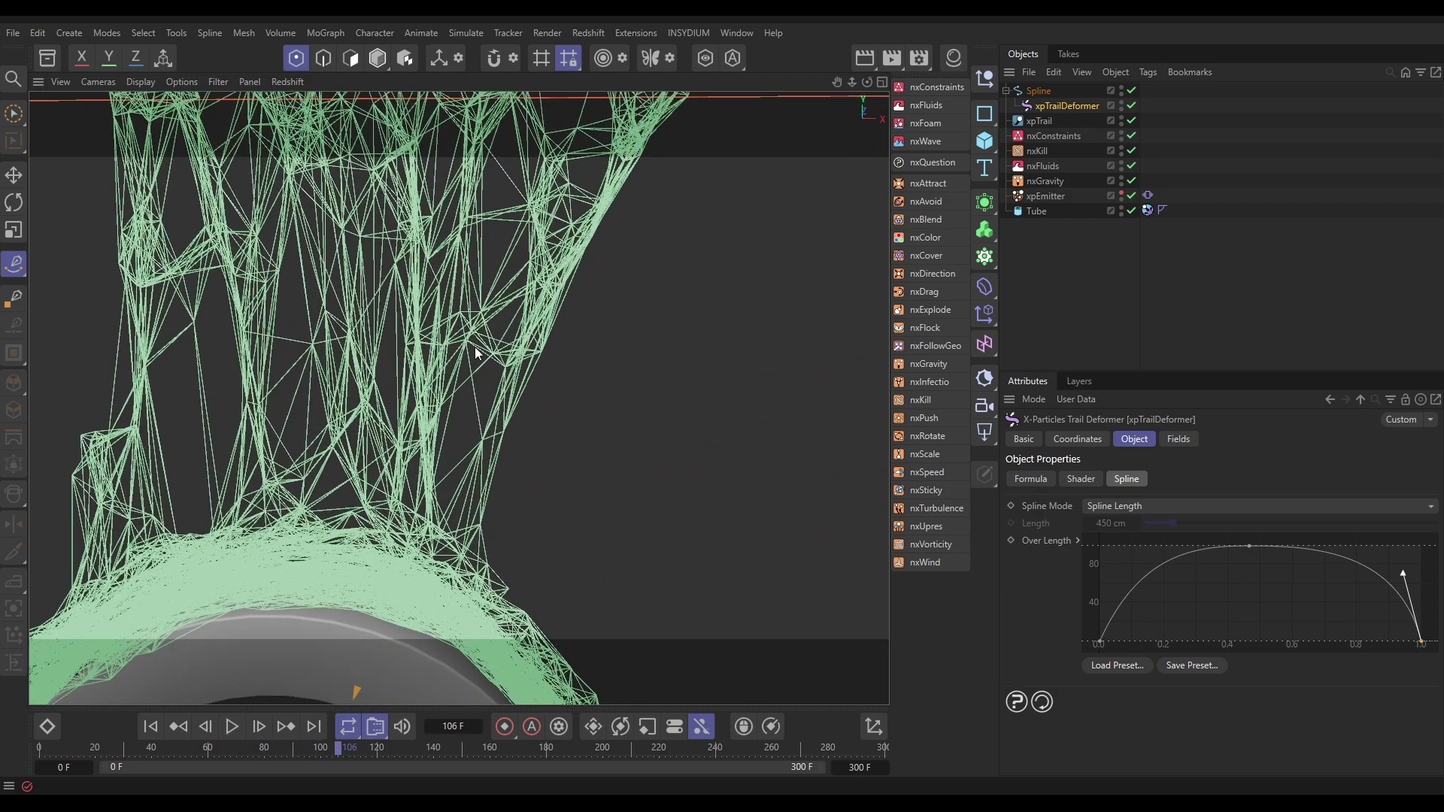
pyautogui.keyDown('alt'); pyautogui.moveTo(476, 347); pyautogui.dragTo(424, 375); pyautogui.keyUp('alt')
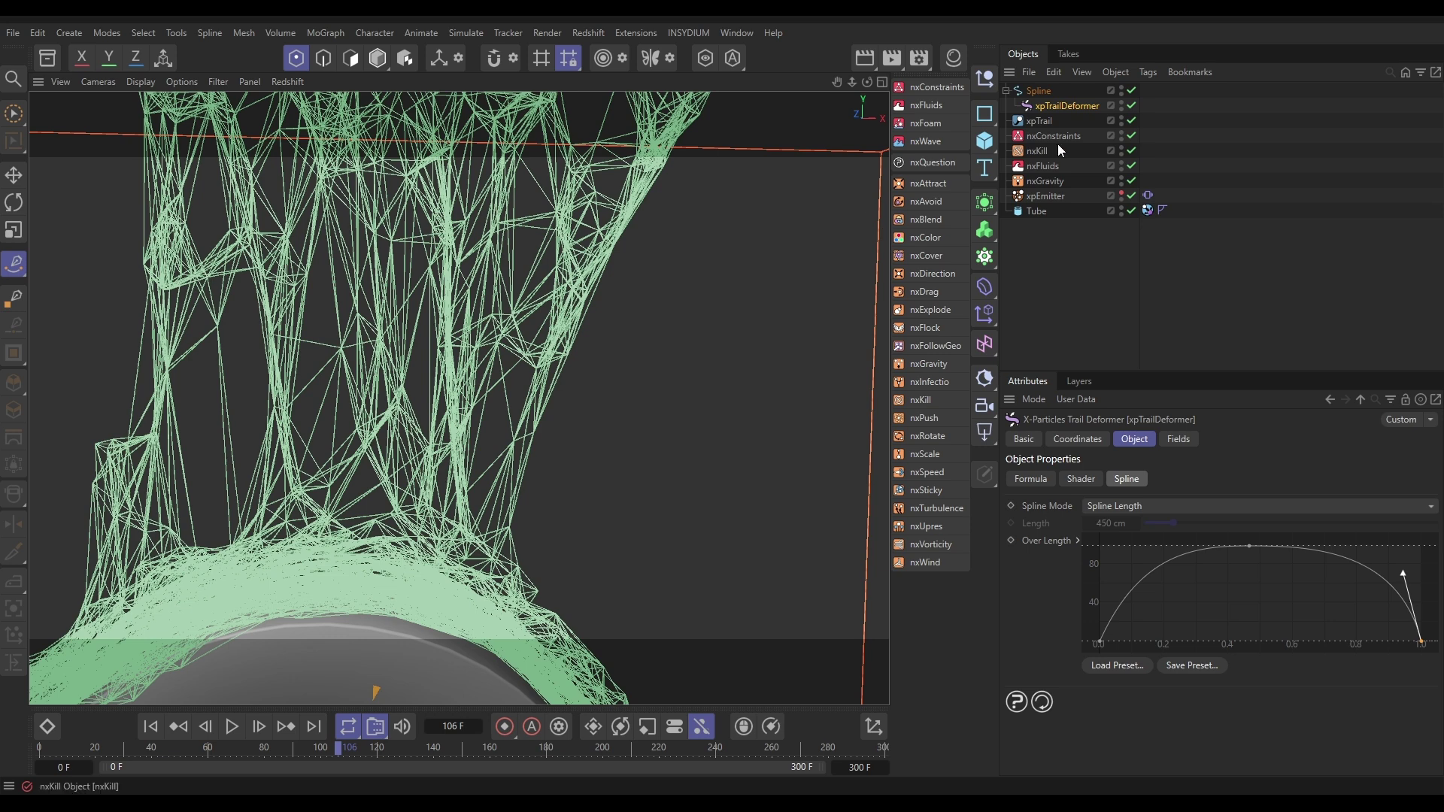
# Move xpTrailDeformer under the xpTrail object and set the trail's Intermediate Points to Uniform
pyautogui.moveTo(1067, 105); pyautogui.dragTo(1051, 123)
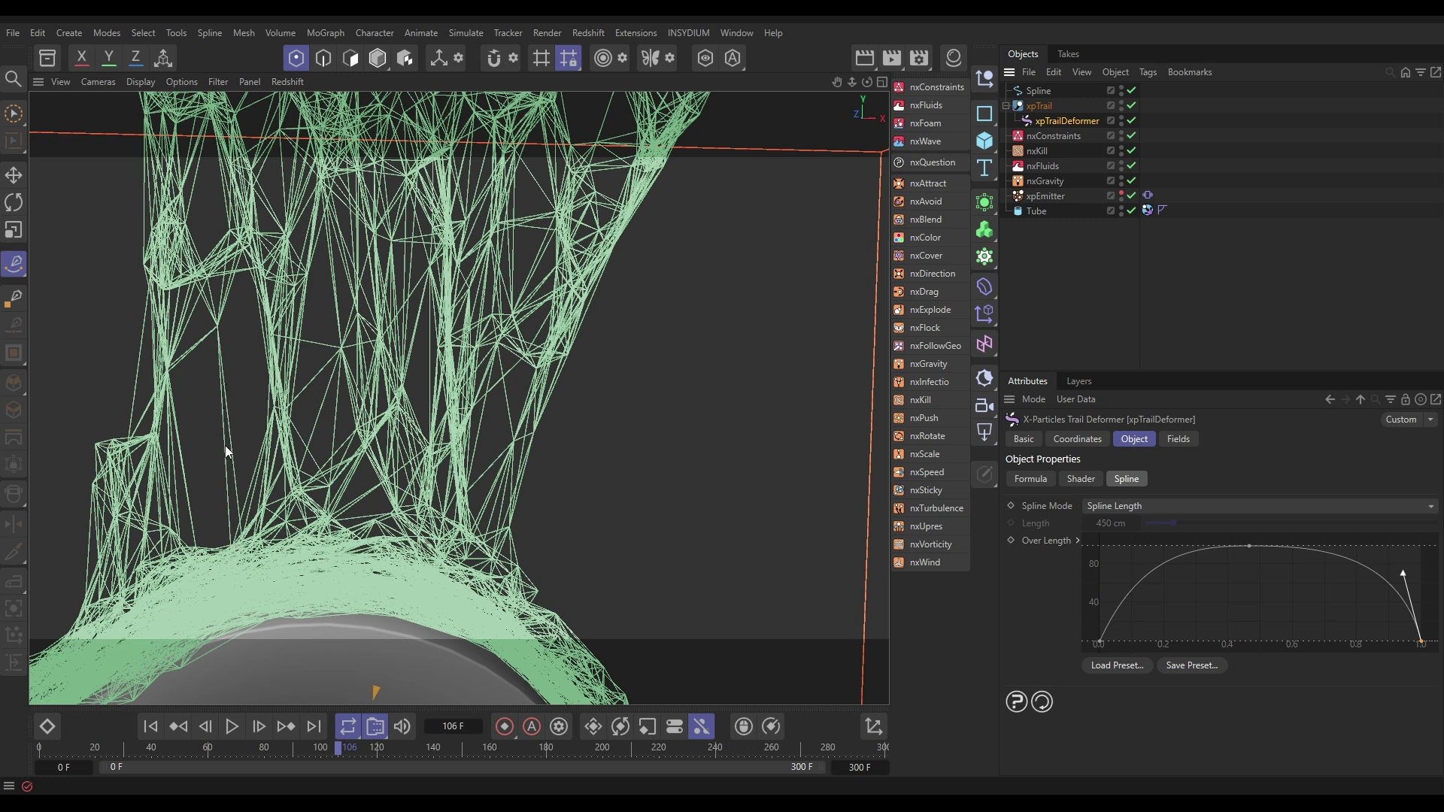
pyautogui.click(1040, 106)
pyautogui.click(1166, 480)
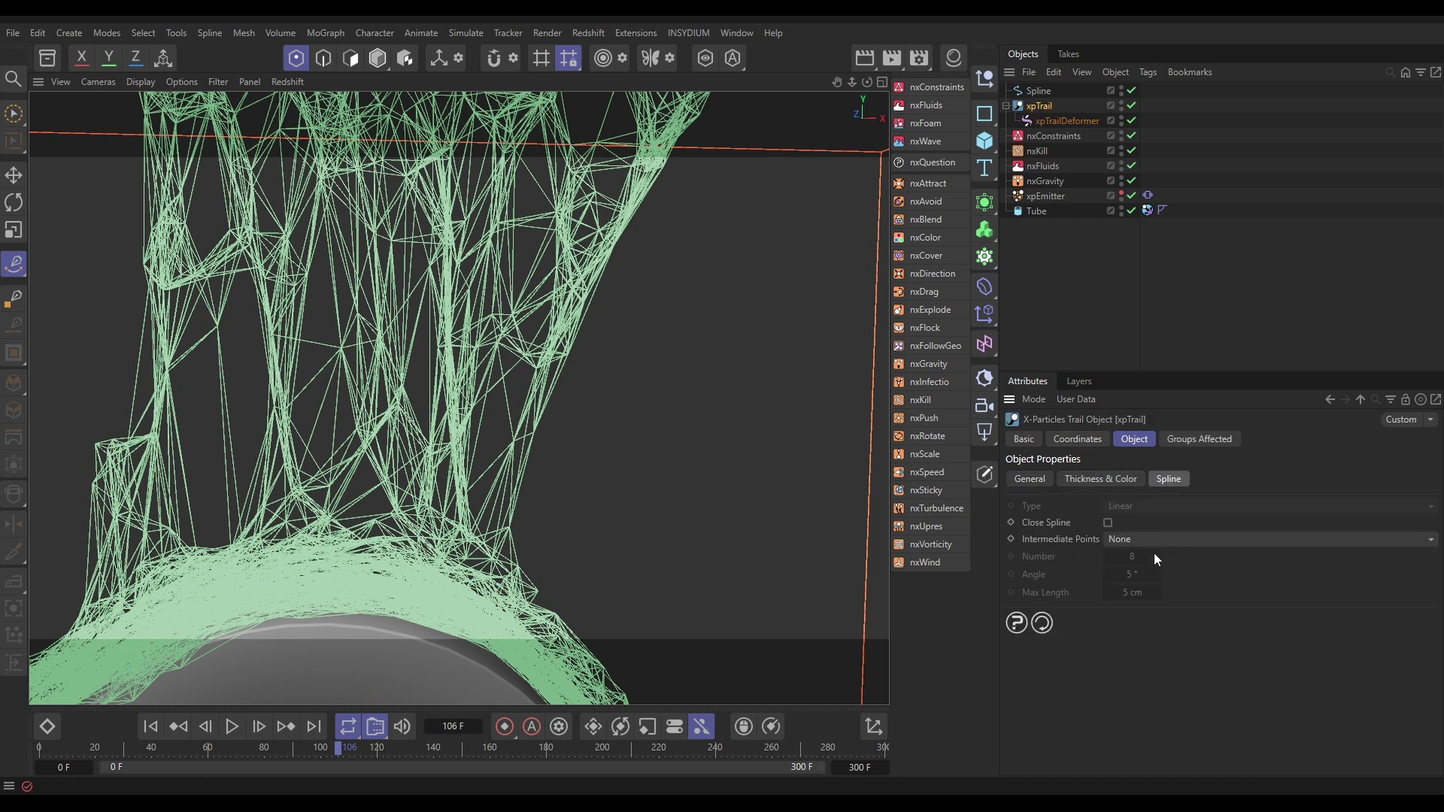
pyautogui.click(1133, 539)
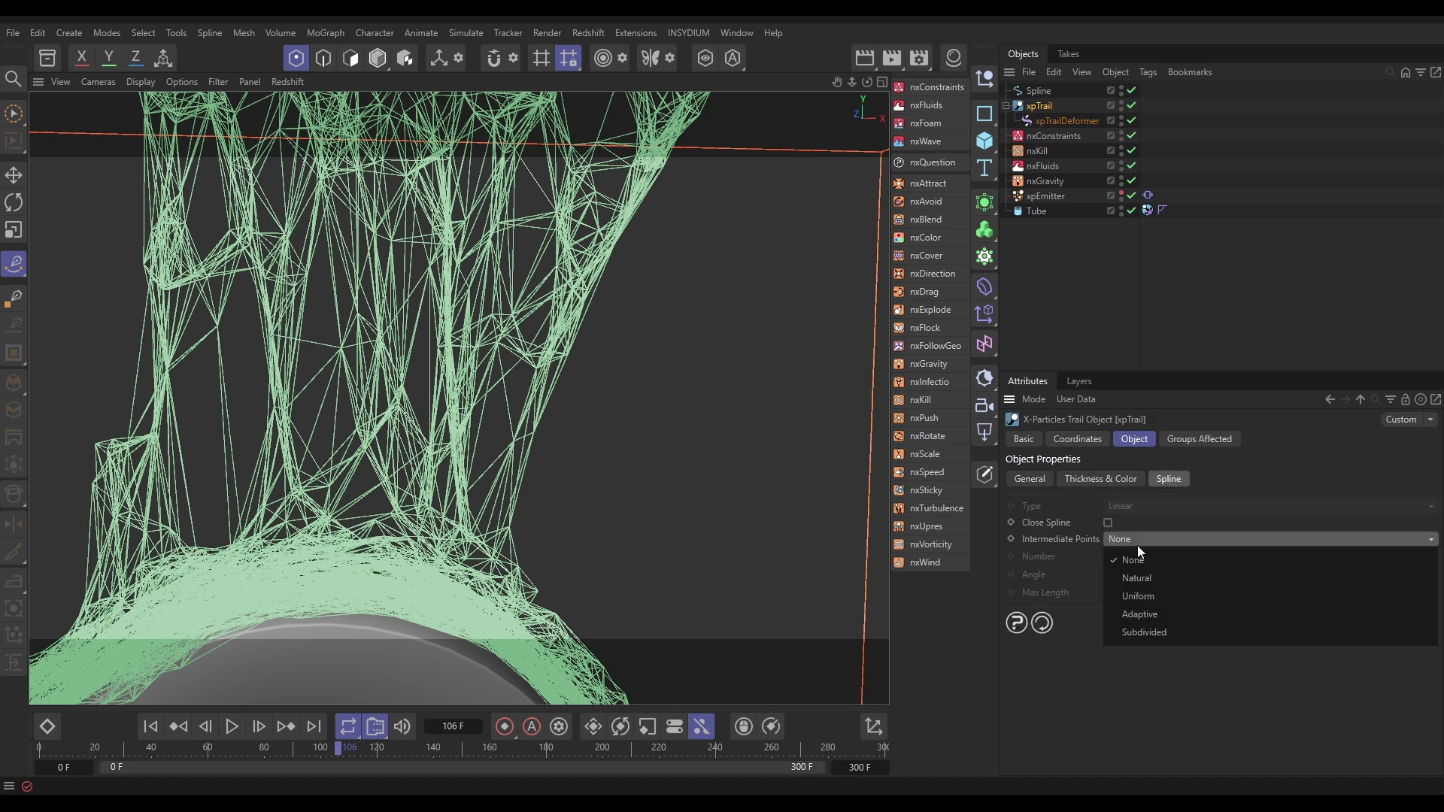
pyautogui.click(1144, 596)
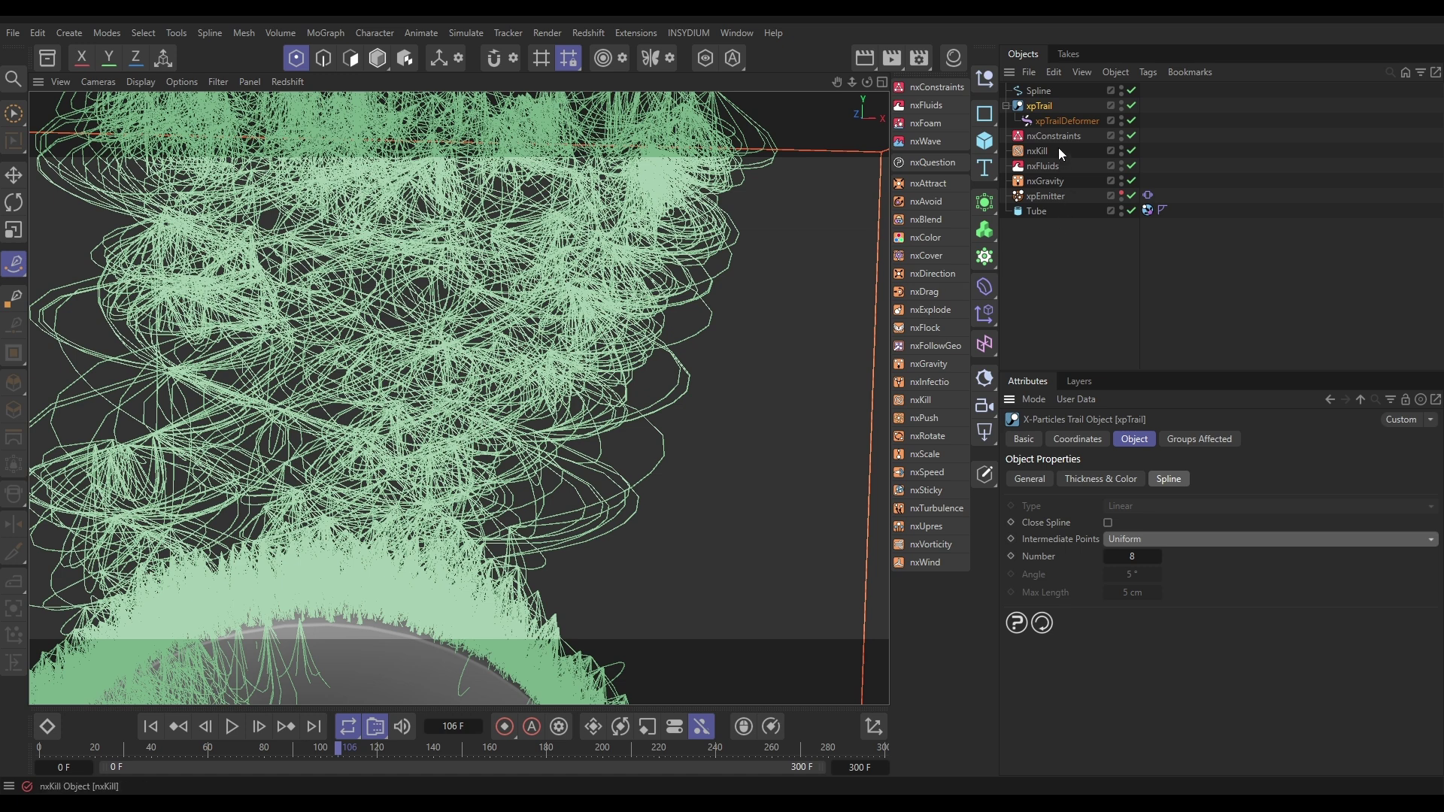
# Set the trail deformer's formula Amplitude to 1 cm and Wavelength to 21 cm
pyautogui.click(1059, 120)
pyautogui.click(1040, 480)
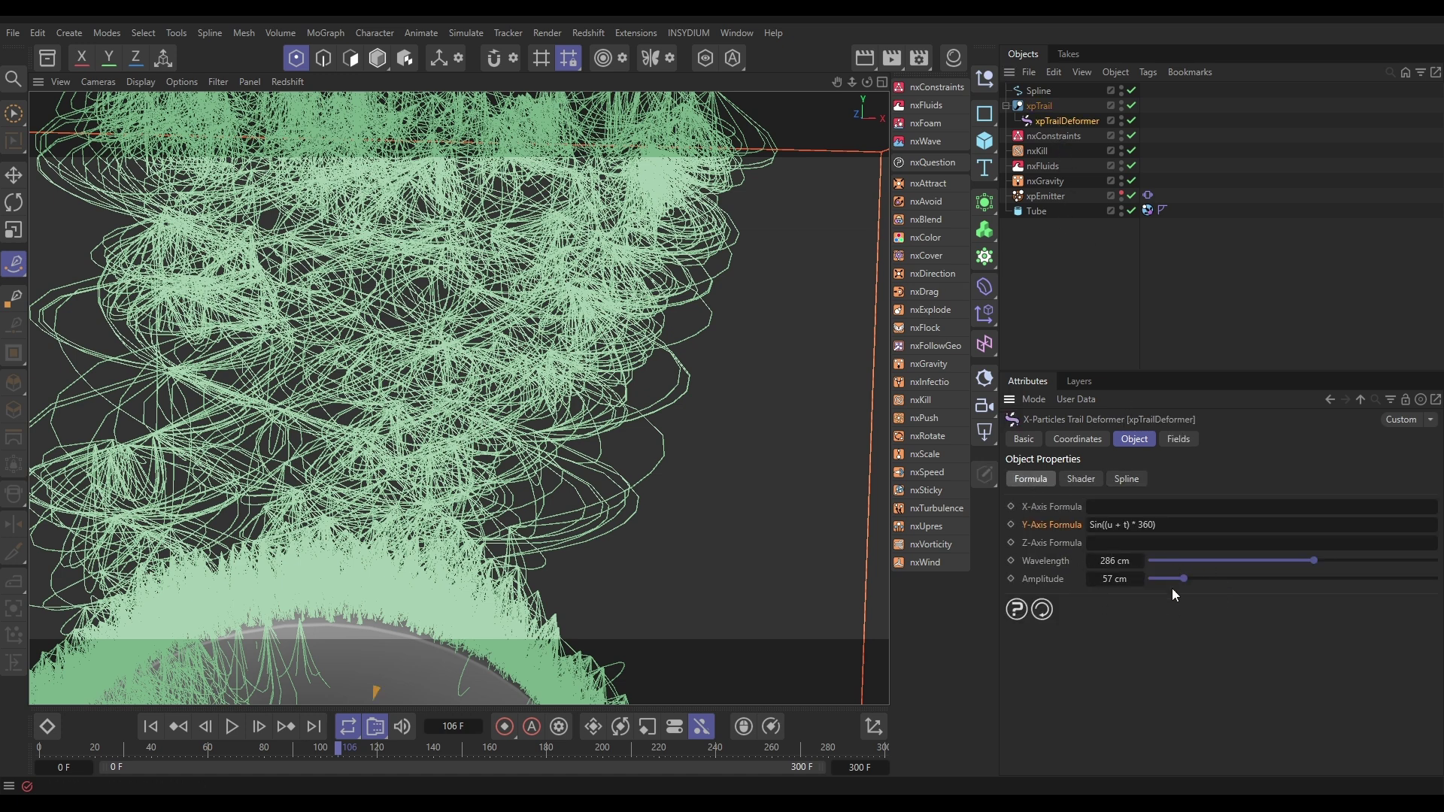
pyautogui.click(1109, 579)
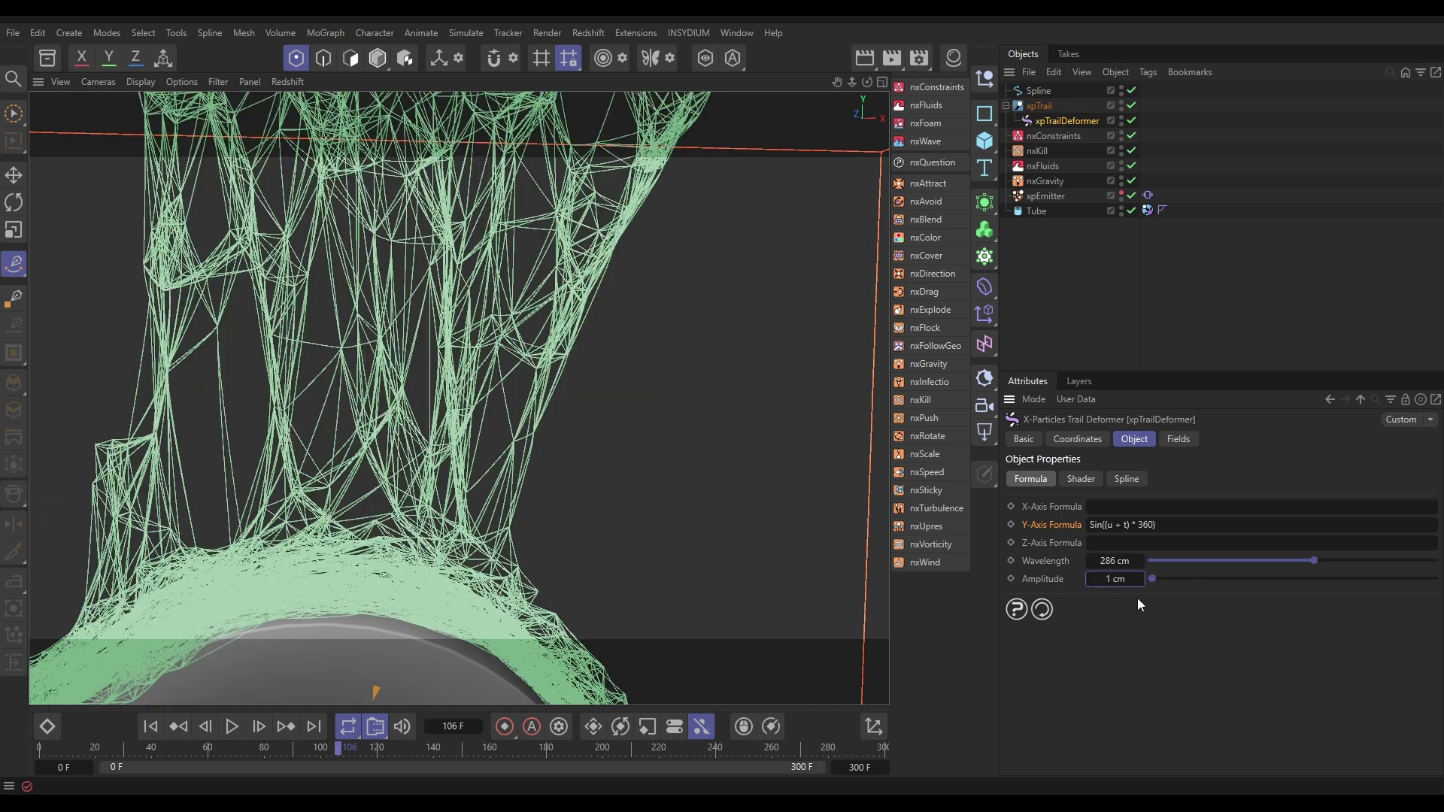
pyautogui.moveTo(1294, 559); pyautogui.dragTo(1166, 584)
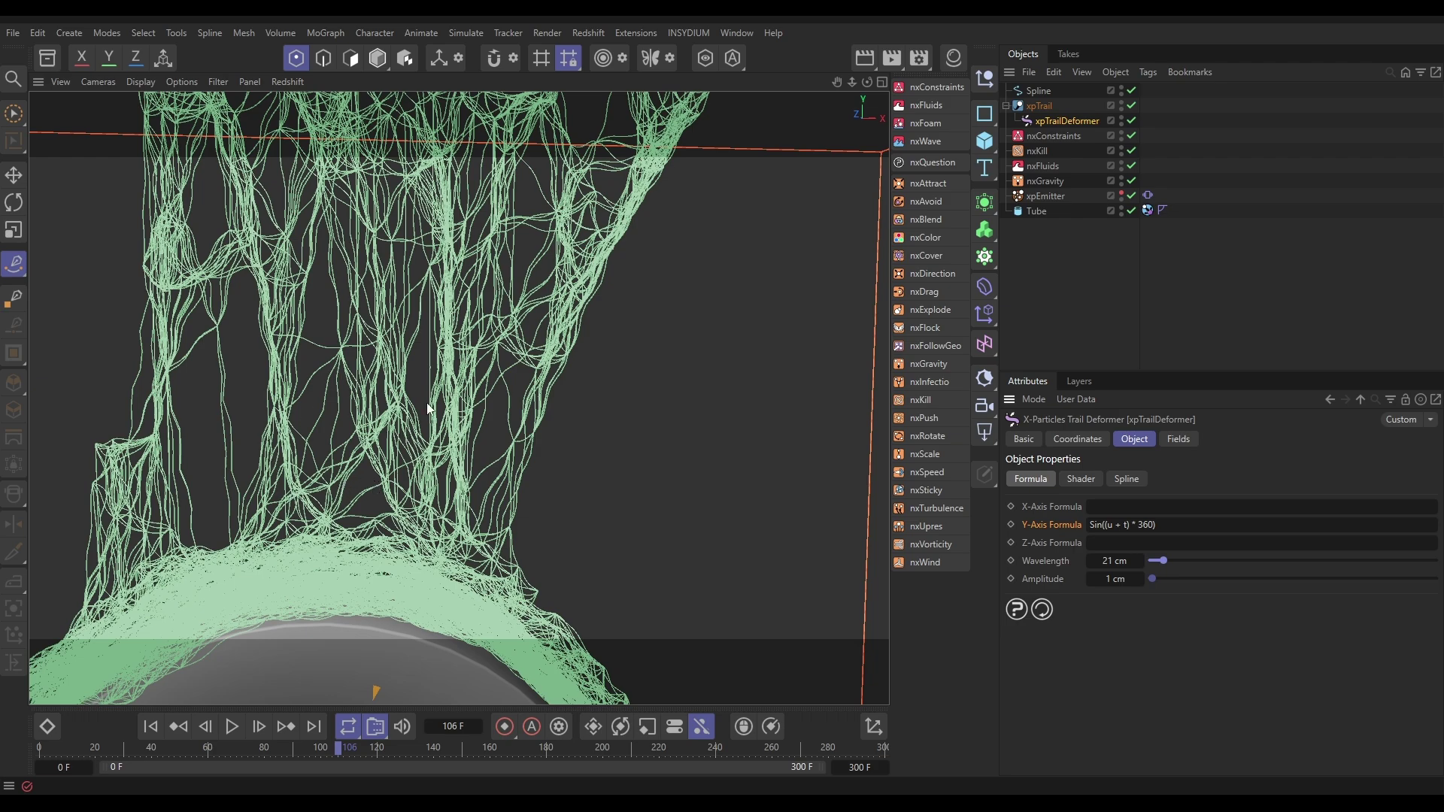
# Compare the strands with xpTrailDeformer switched off and back on, examining them up close and in the full view of the tube
pyautogui.keyDown('alt'); pyautogui.moveTo(455, 357); pyautogui.dragTo(383, 421); pyautogui.keyUp('alt')
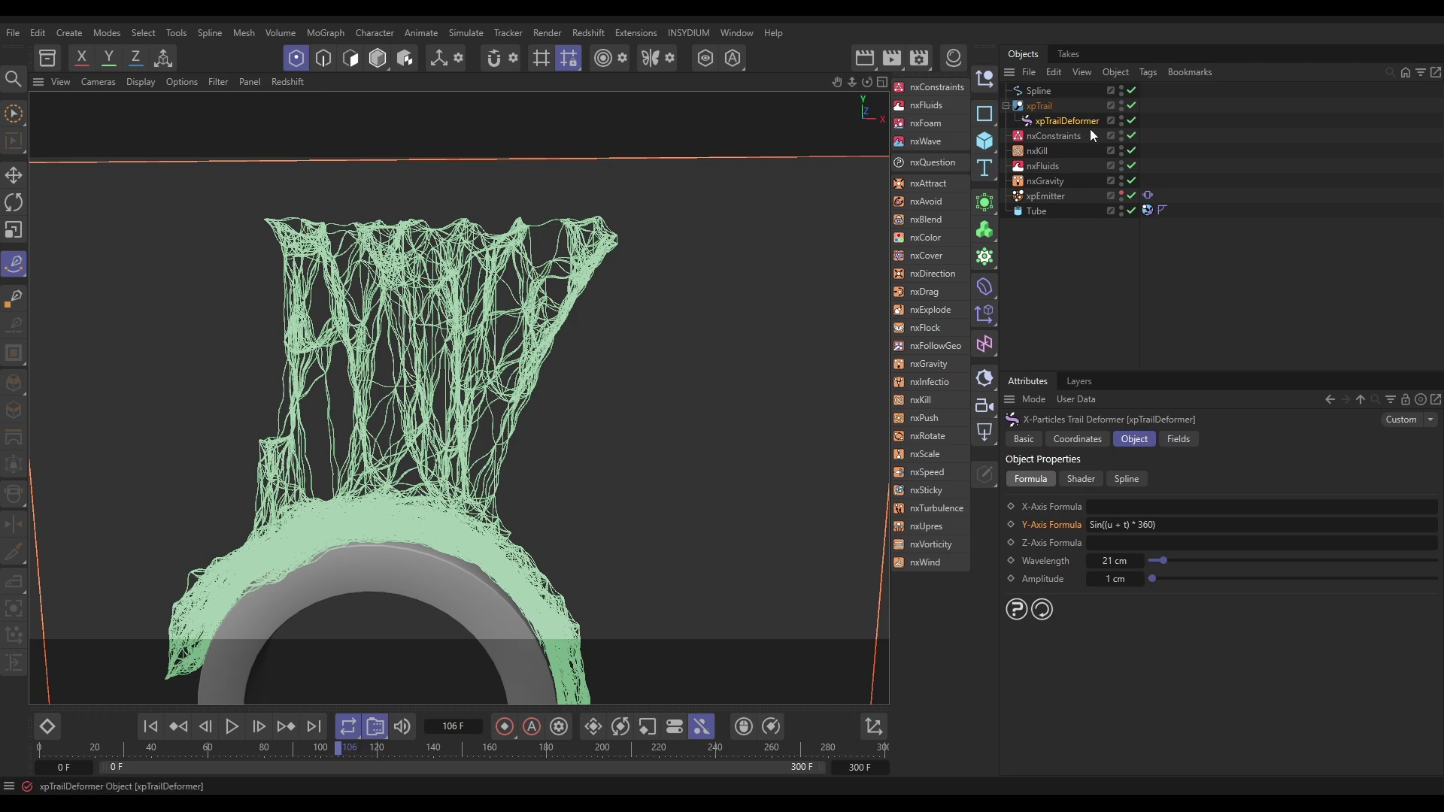
pyautogui.click(1132, 120)
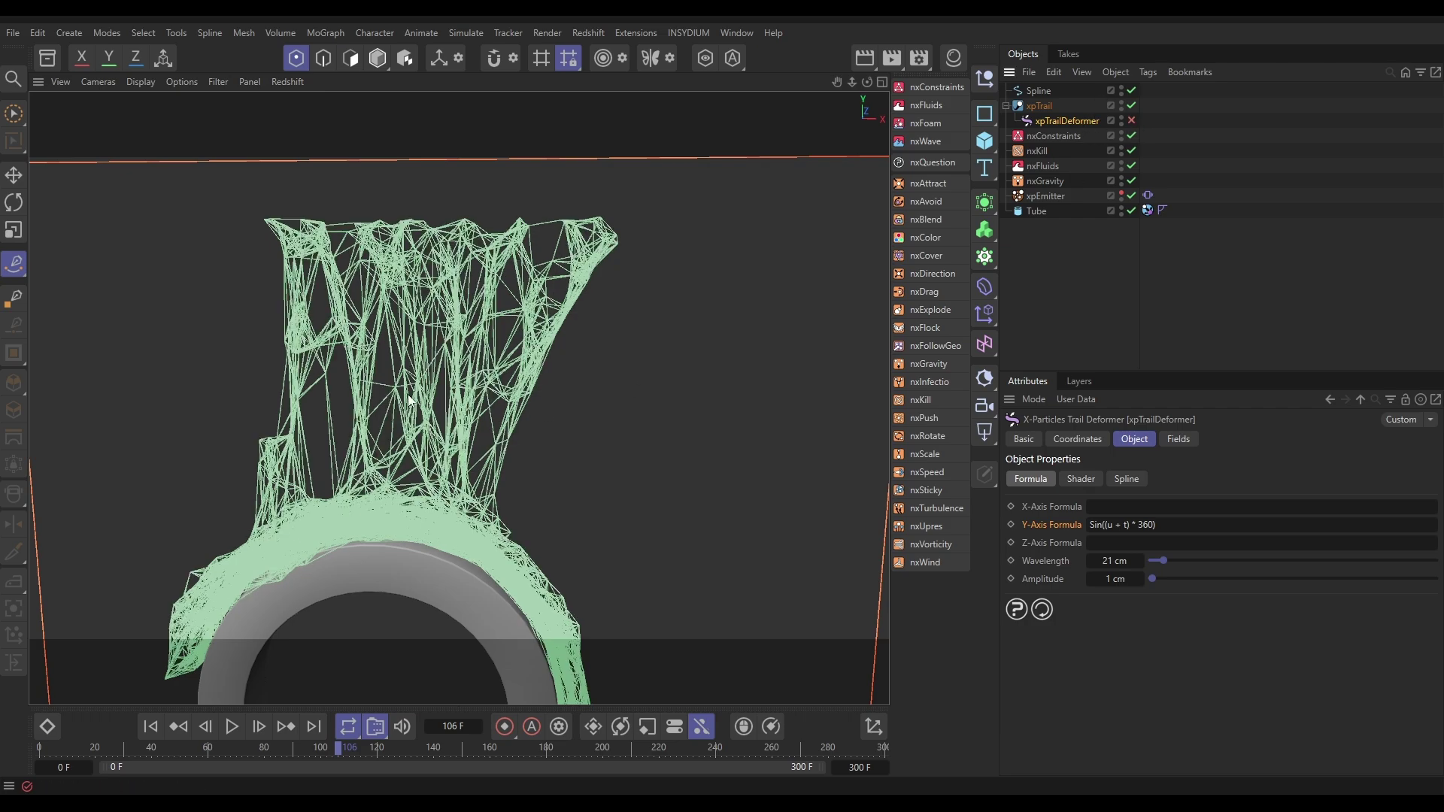
pyautogui.scroll(8, 527, 369)
pyautogui.keyDown('alt'); pyautogui.moveTo(434, 413); pyautogui.dragTo(488, 429); pyautogui.keyUp('alt')
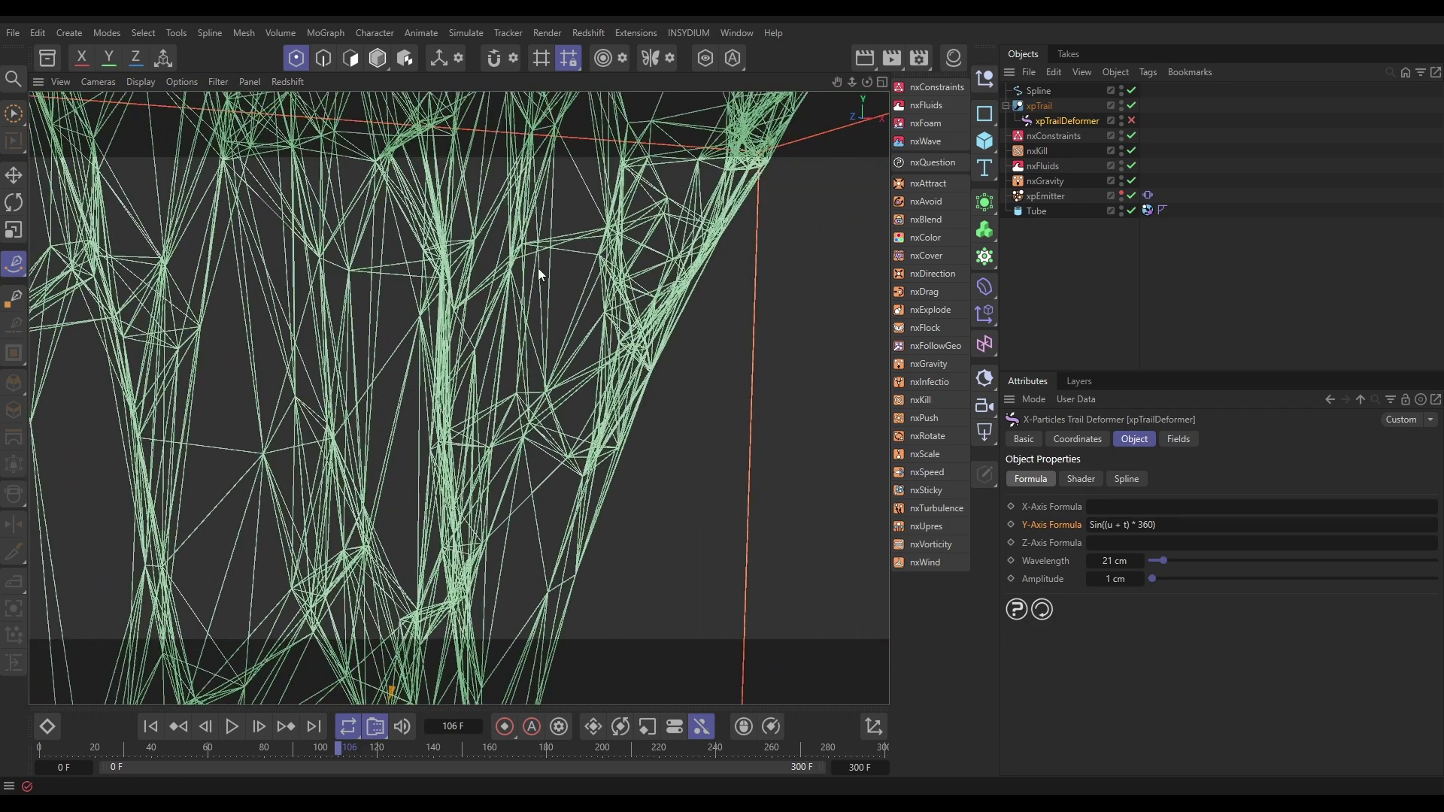
pyautogui.keyDown('alt'); pyautogui.moveTo(307, 447); pyautogui.dragTo(391, 406); pyautogui.keyUp('alt')
pyautogui.click(1131, 120)
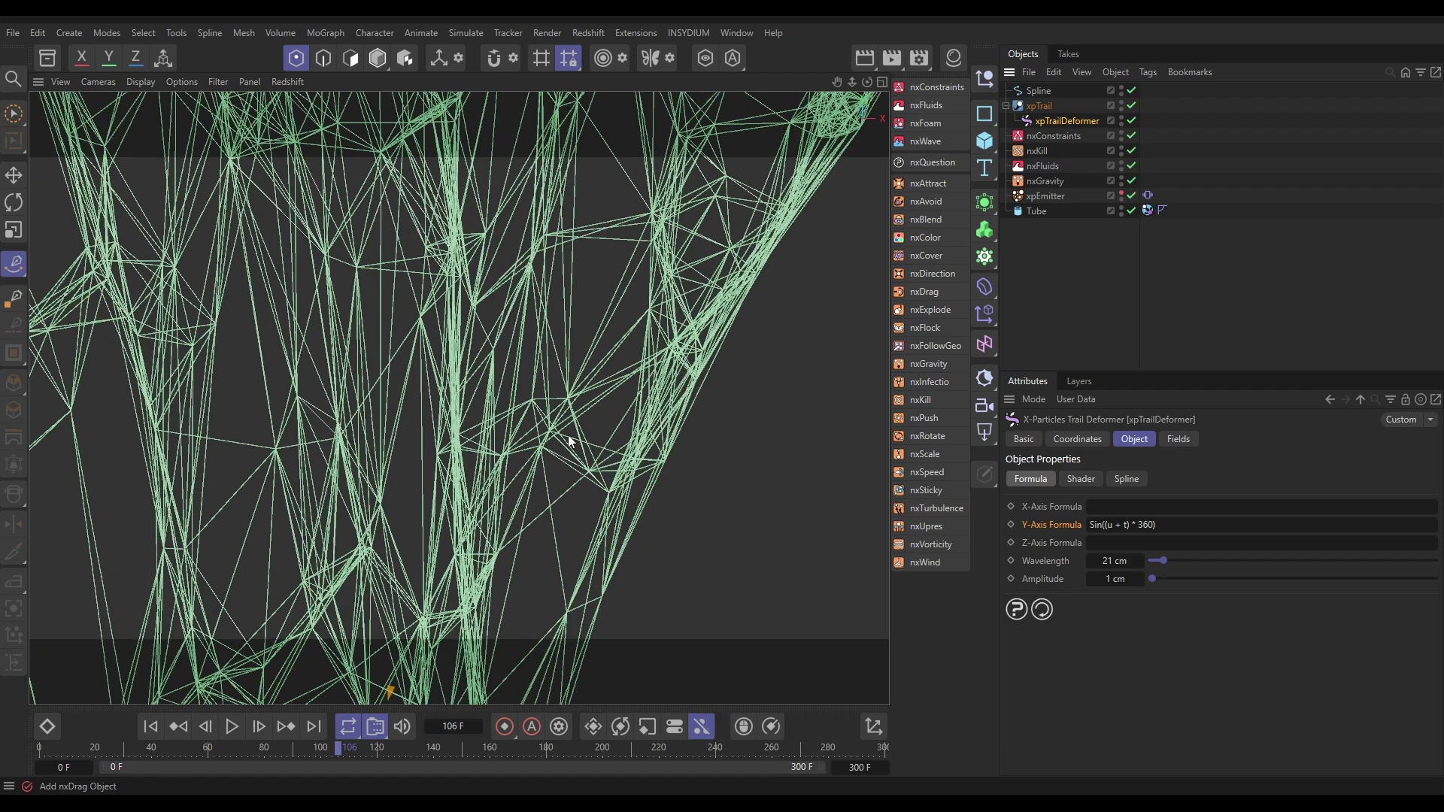
pyautogui.scroll(-10, 554, 277)
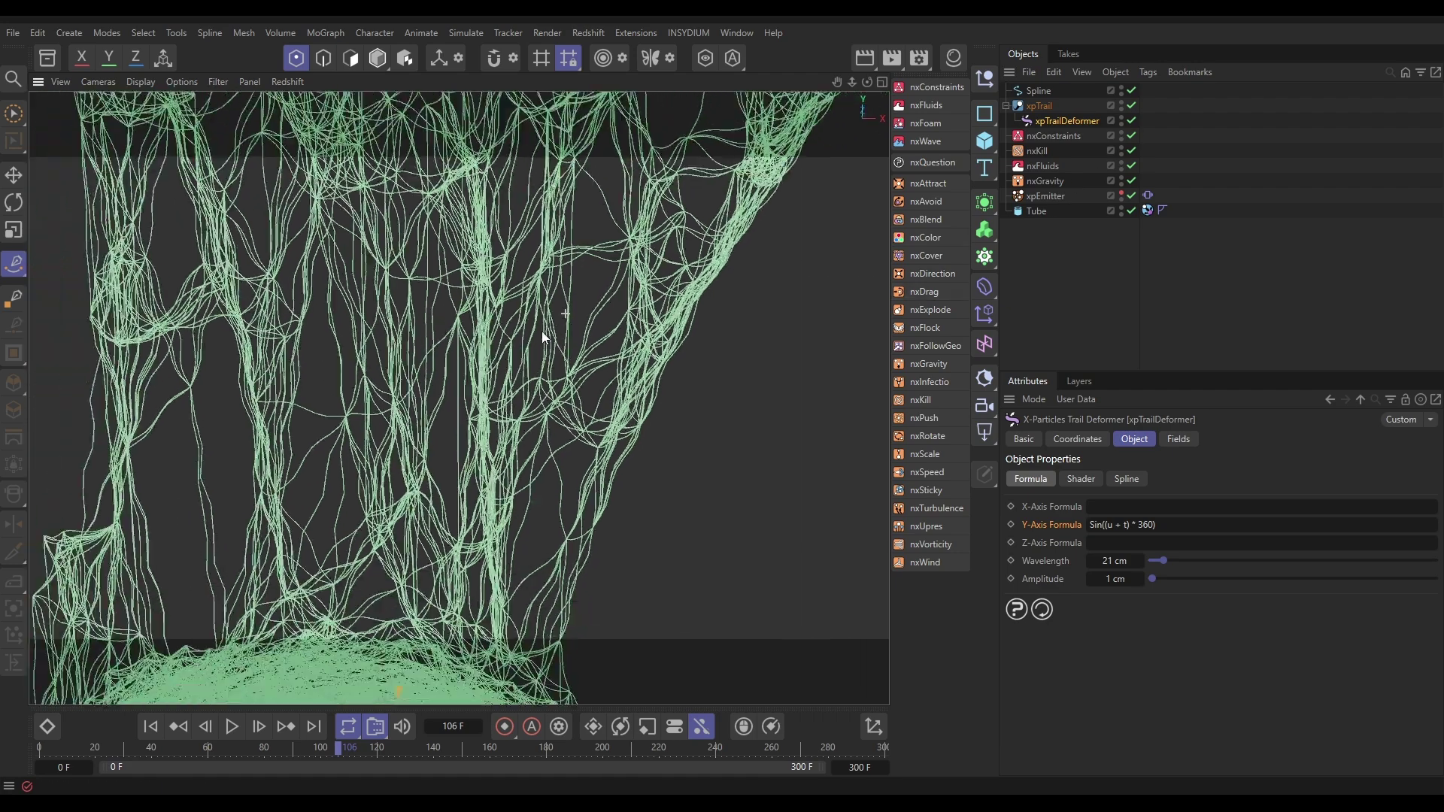
pyautogui.keyDown('alt'); pyautogui.moveTo(489, 462); pyautogui.dragTo(478, 394); pyautogui.keyUp('alt')
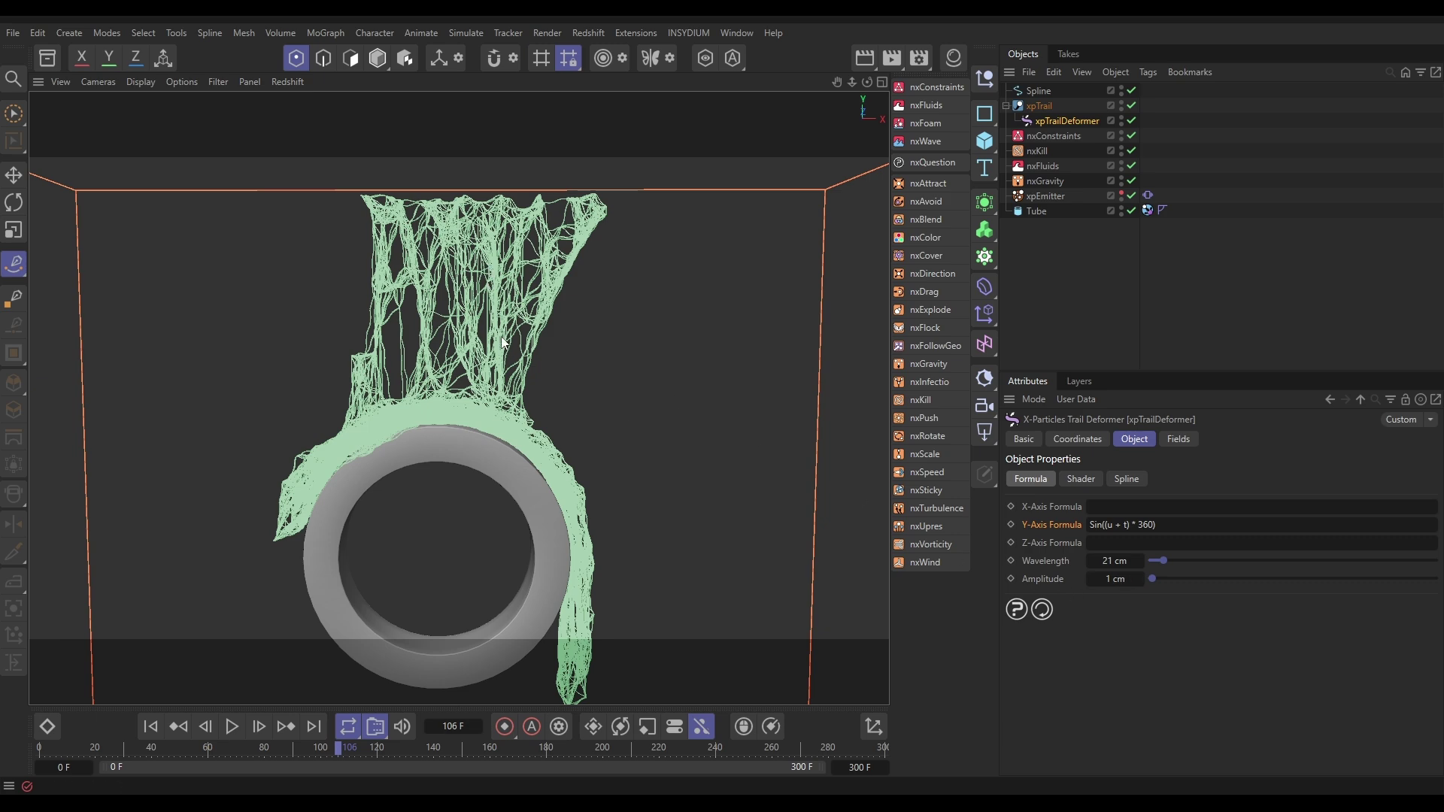
pyautogui.moveTo(515, 360)
pyautogui.keyDown('alt'); pyautogui.mouseDown(button='middle')
pyautogui.moveTo(510, 328)
pyautogui.moveTo(462, 458)
pyautogui.moveTo(454, 284)
pyautogui.mouseUp(button='middle'); pyautogui.keyUp('alt')
pyautogui.scroll(-3, 508, 328)
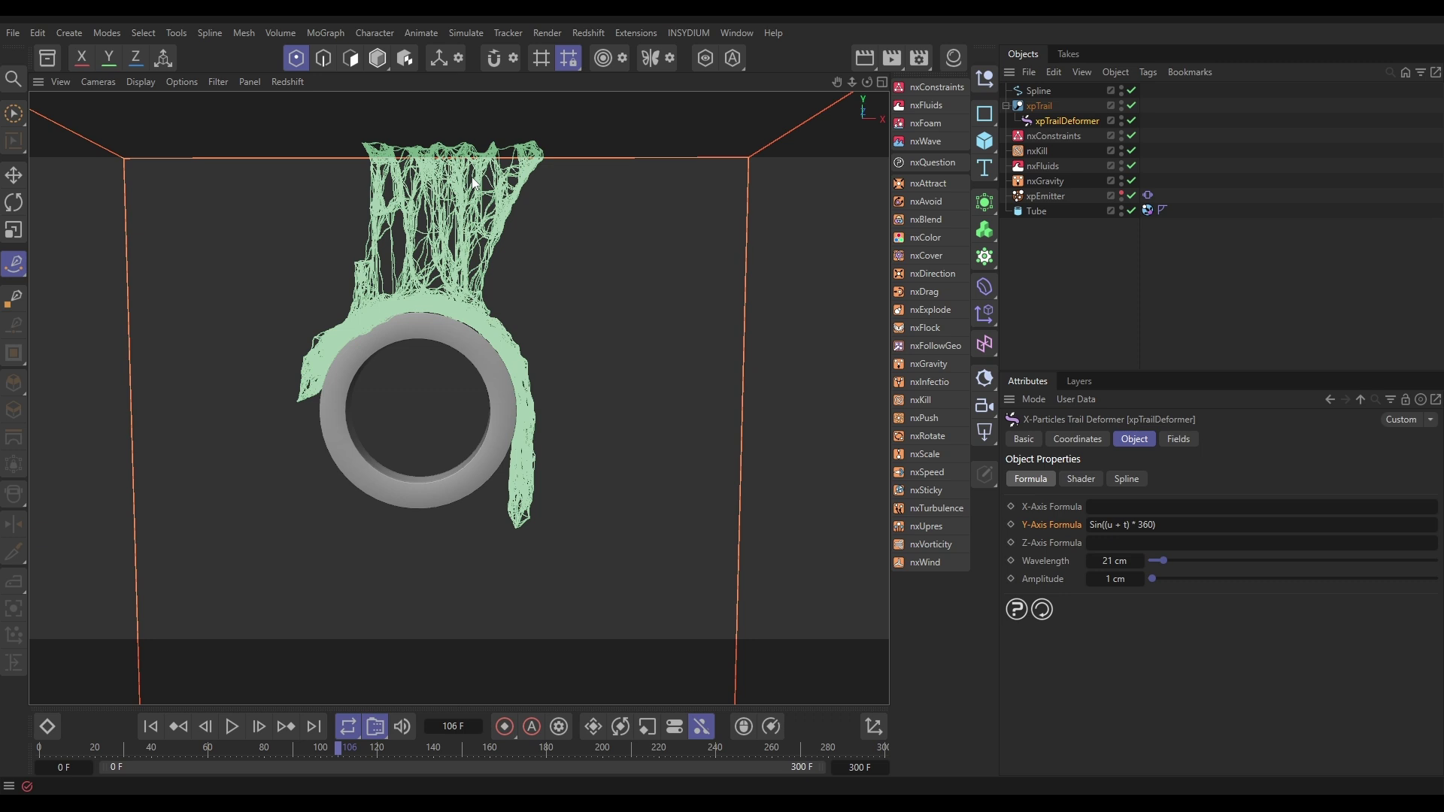